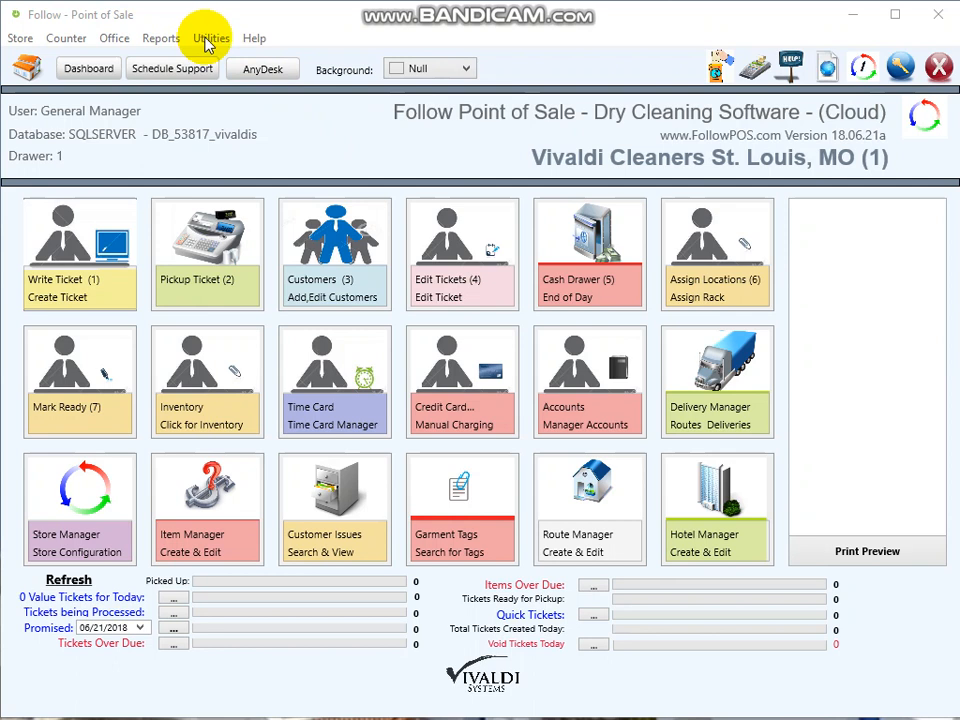
- Open the User Manager from Utilities and select the General Login account
click(208, 40)
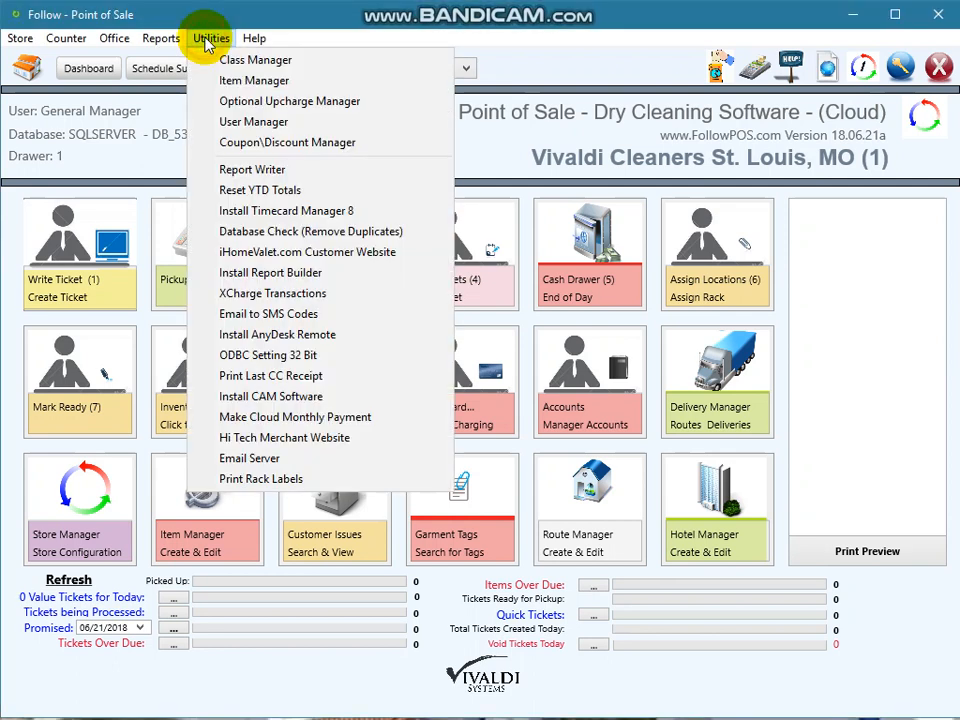
click(268, 122)
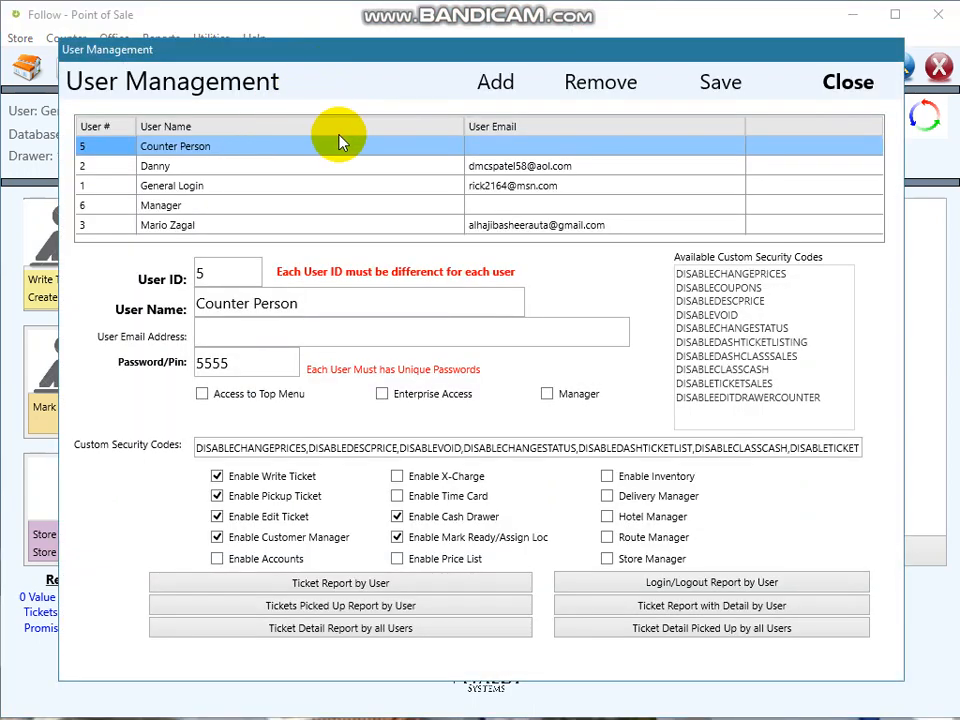
click(213, 193)
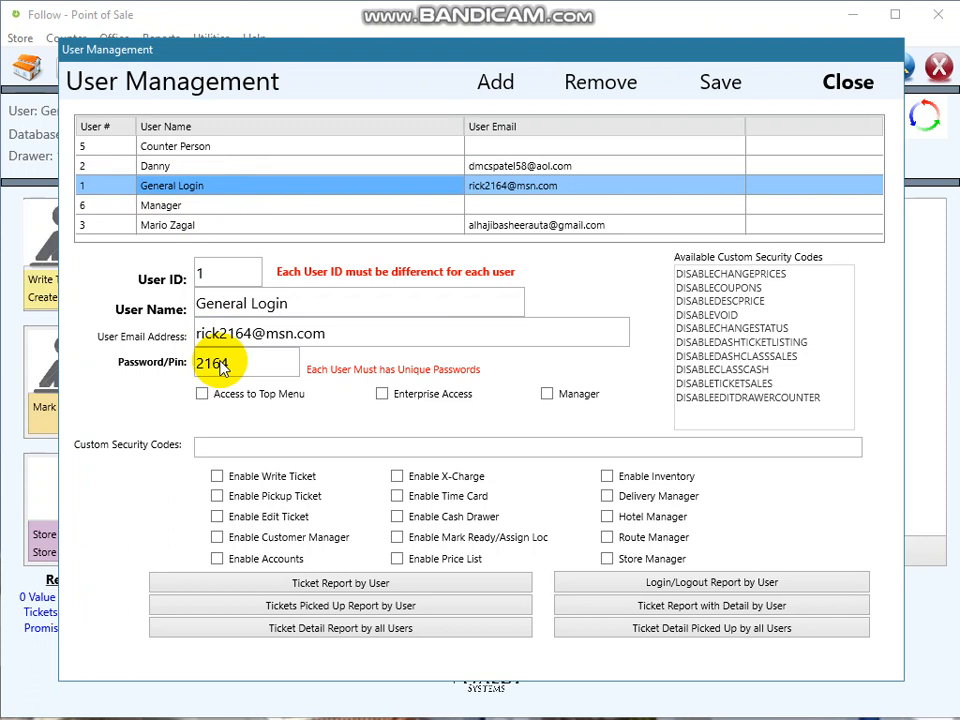
- Give General Login a new PIN and save, dismissing the manager e-mail warning
drag(240, 362, 182, 355)
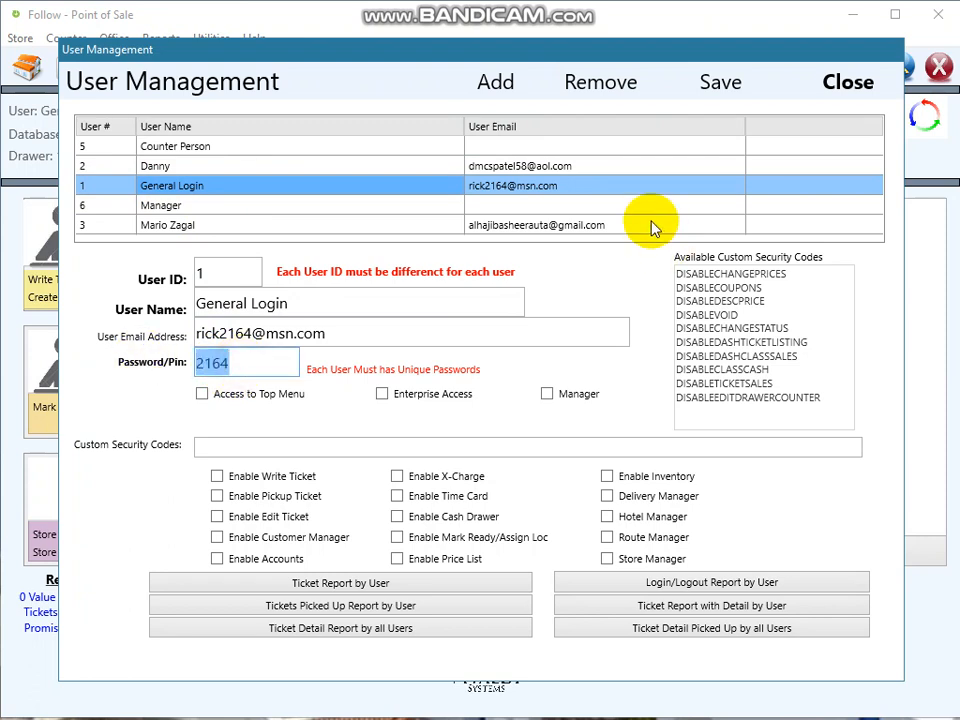
text(21)
key(BackSpace)
key(BackSpace)
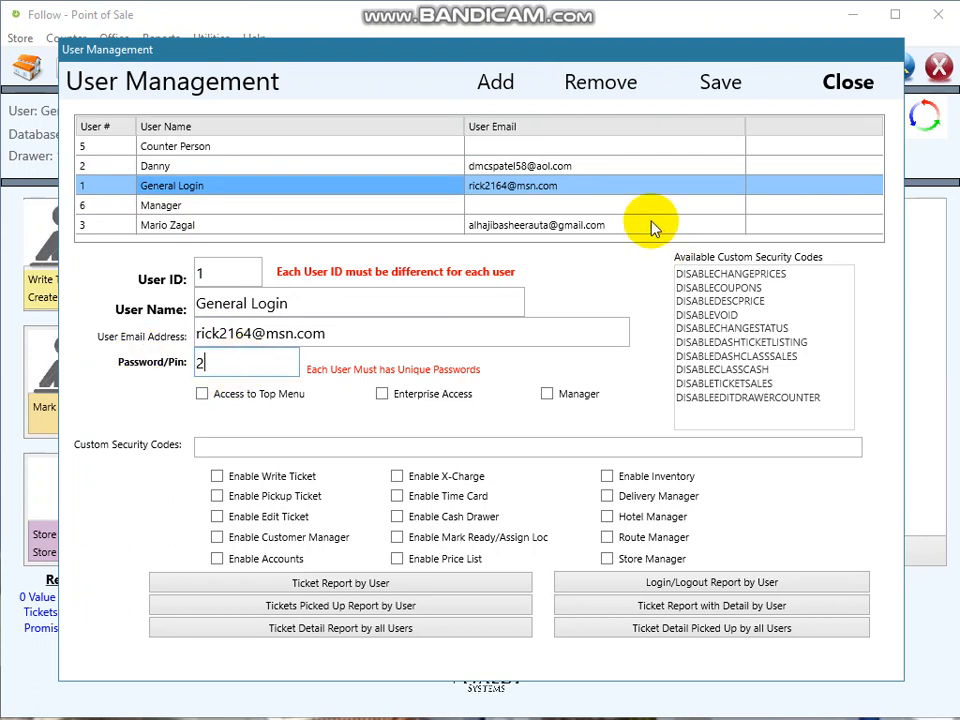
text(1234)
click(728, 88)
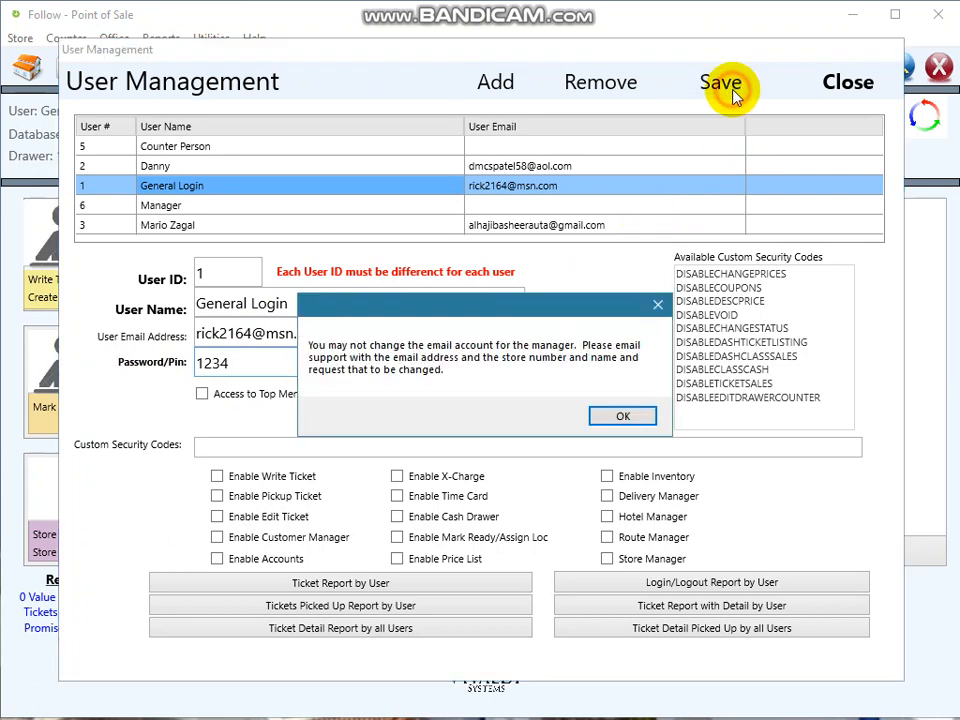
click(615, 416)
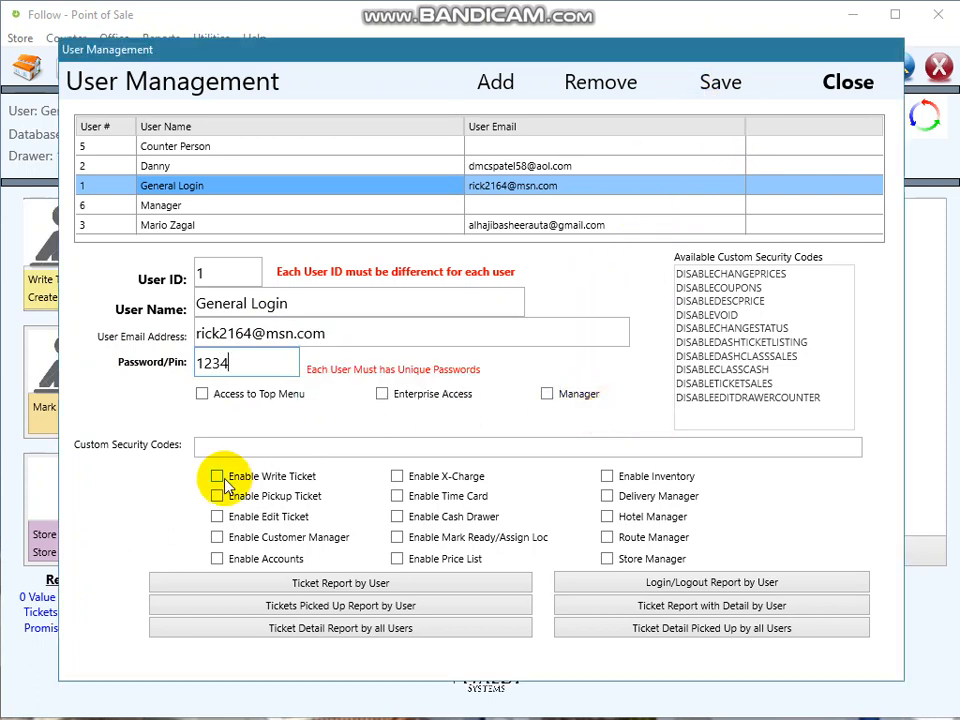
- Tick Access to Top Menu, Manager, Write, Pick Up and Edit Ticket, Customers and Accounts
click(215, 396)
click(556, 394)
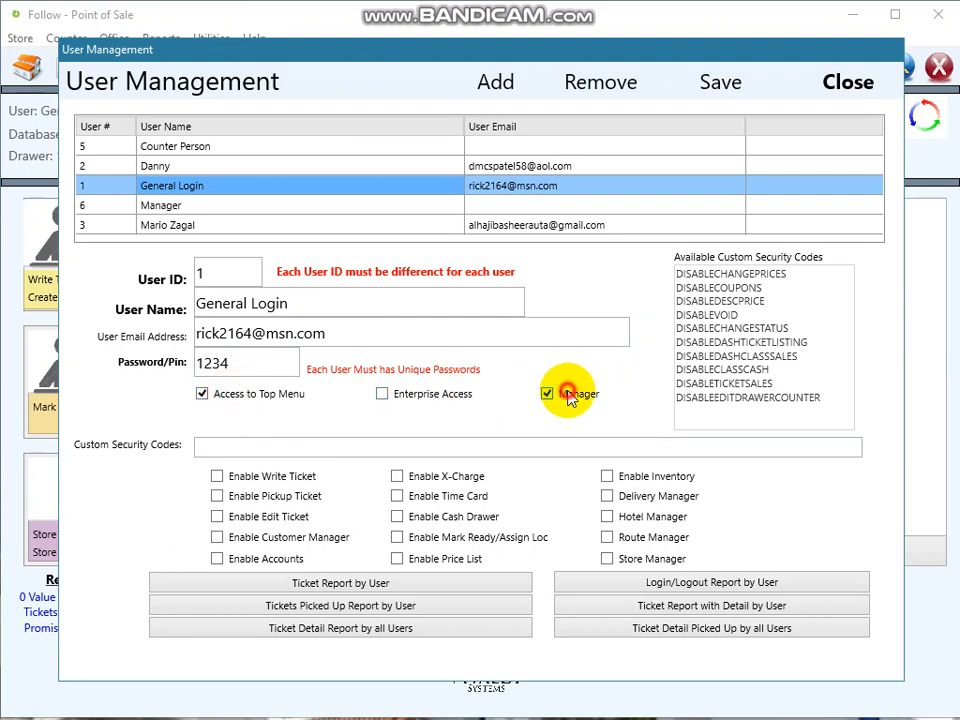
click(244, 476)
click(246, 495)
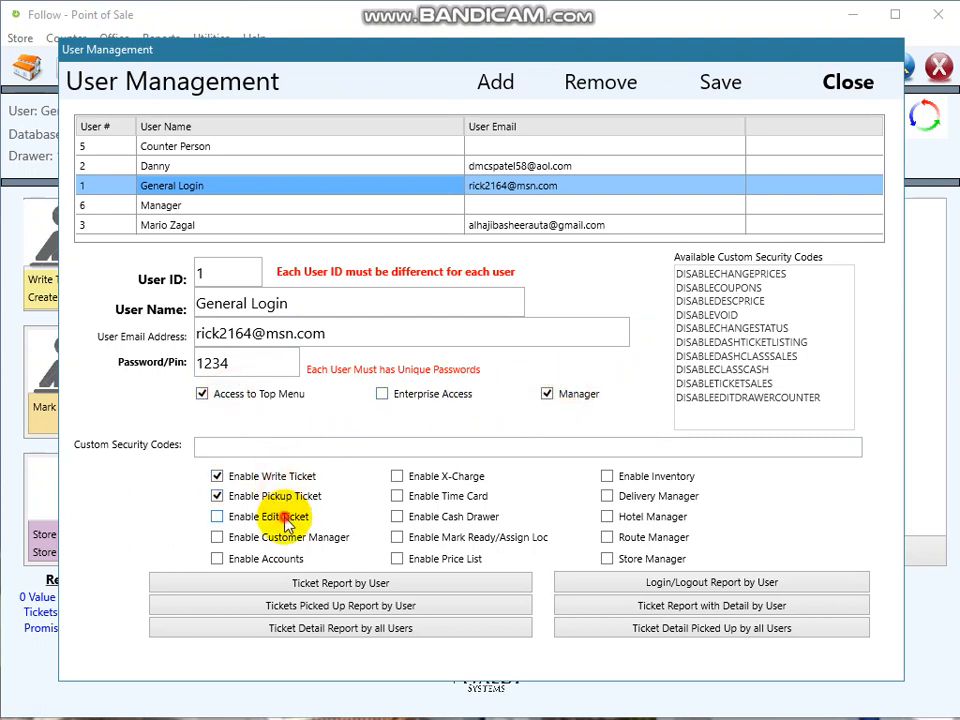
click(268, 516)
click(286, 538)
click(262, 558)
- Enable X-Charge, Time Card, Cash Drawer, Mark Ready, Price List, Inventory and Delivery/Hotel/Route/Store Manager
click(423, 476)
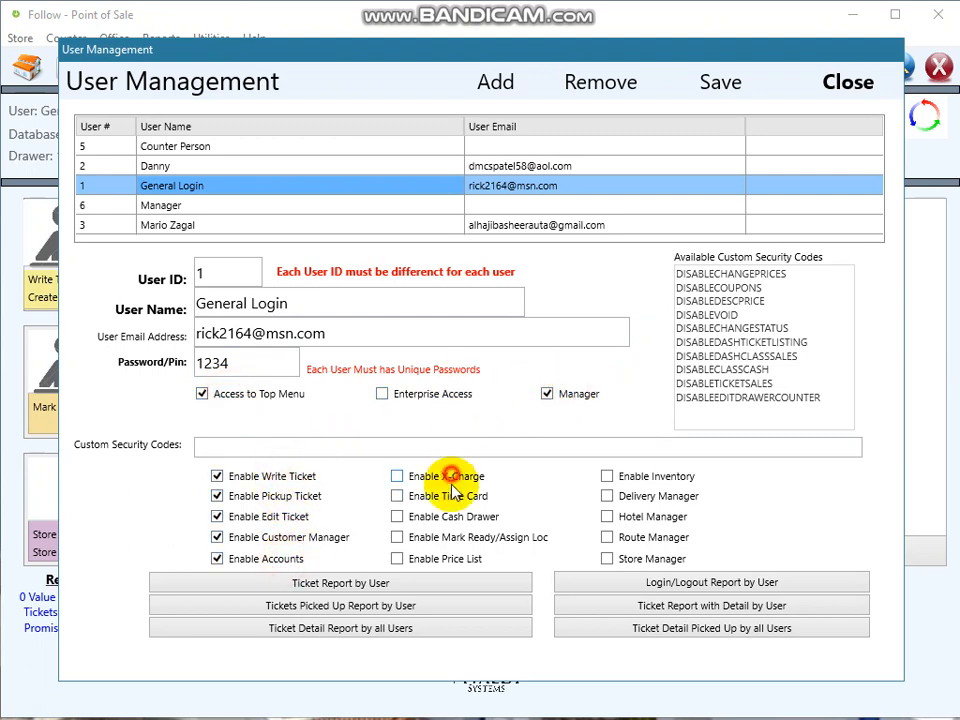
click(448, 495)
click(440, 516)
click(450, 537)
click(445, 558)
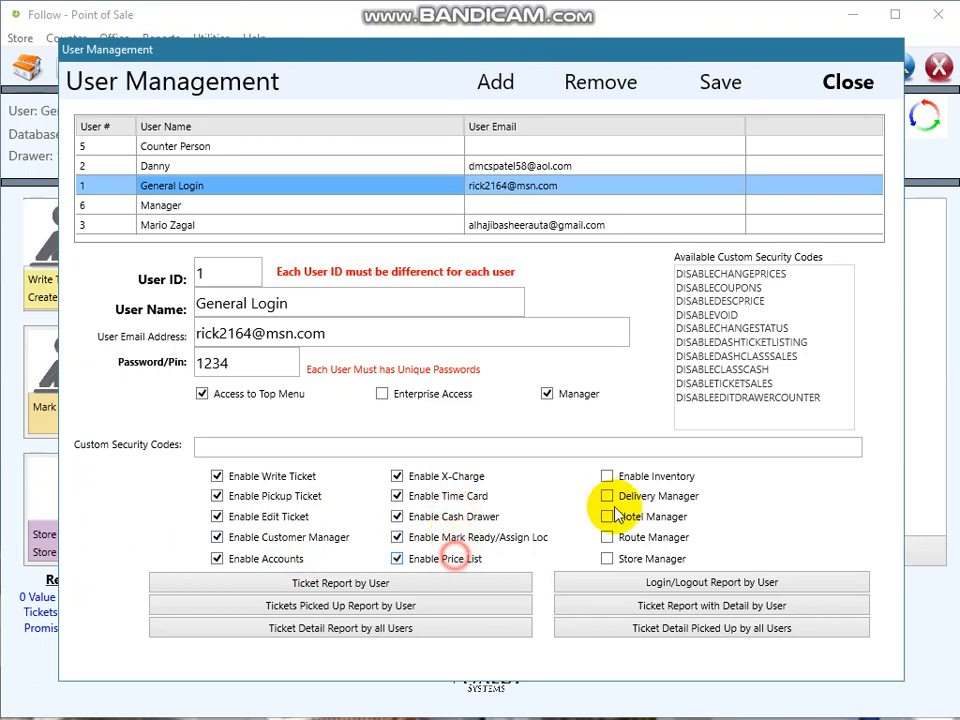
click(657, 482)
click(655, 497)
click(652, 517)
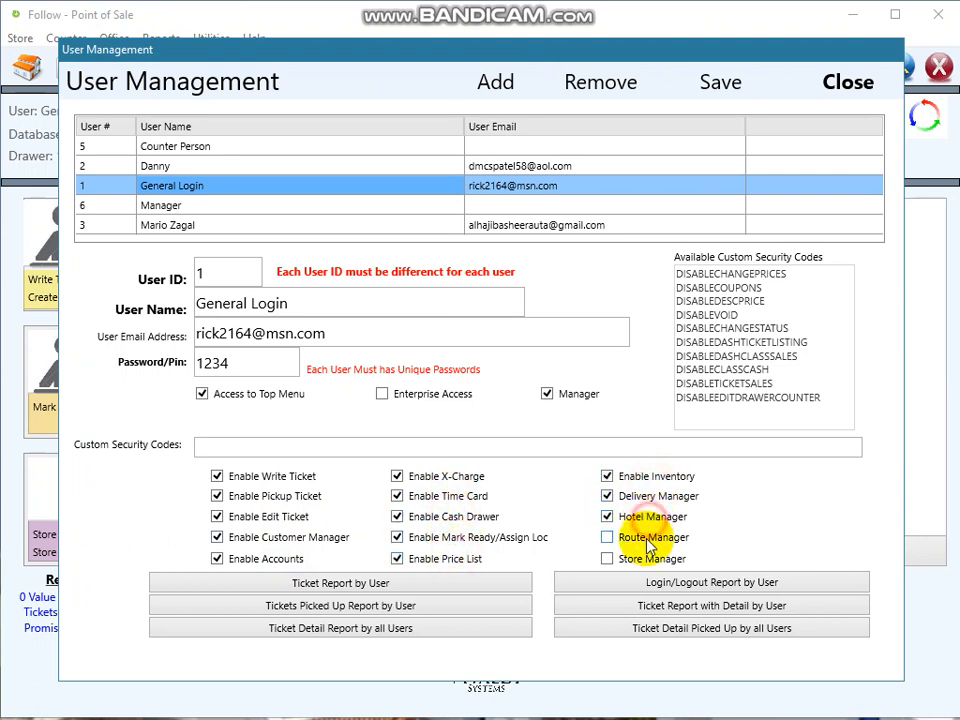
click(650, 538)
click(643, 560)
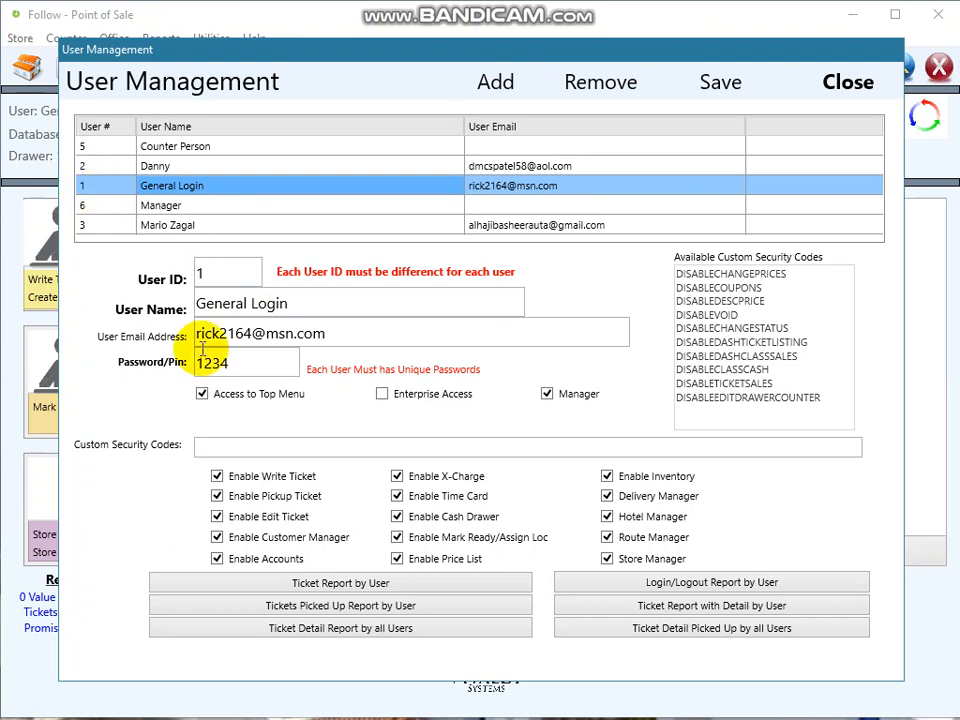
- Untick Access to Top Menu, Manager, Write, Pick Up and Edit Ticket, Customers and Accounts
click(226, 396)
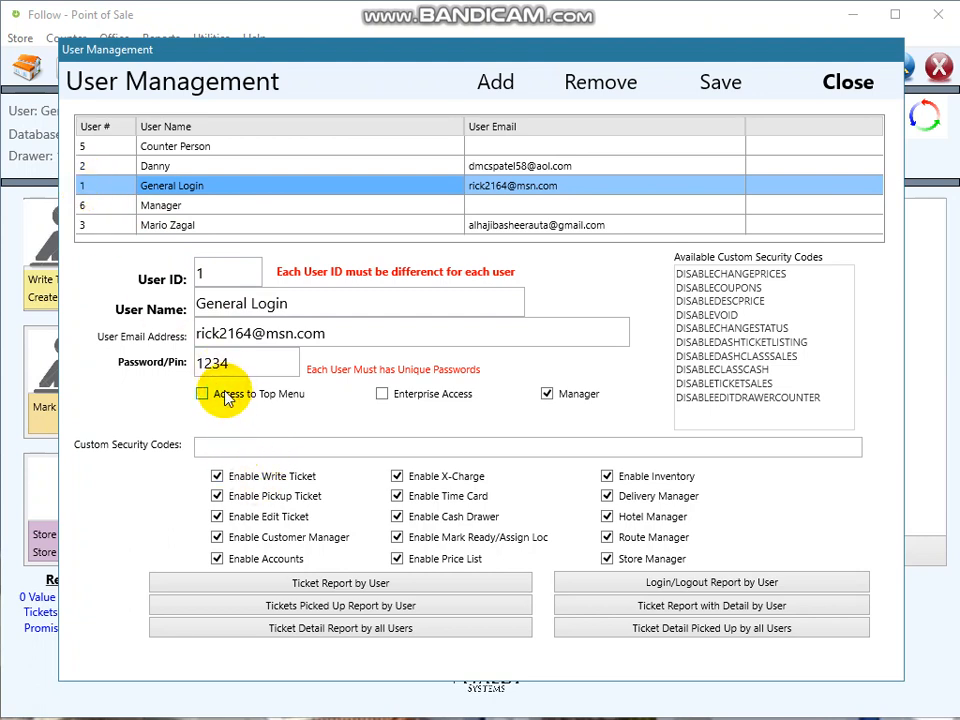
click(550, 394)
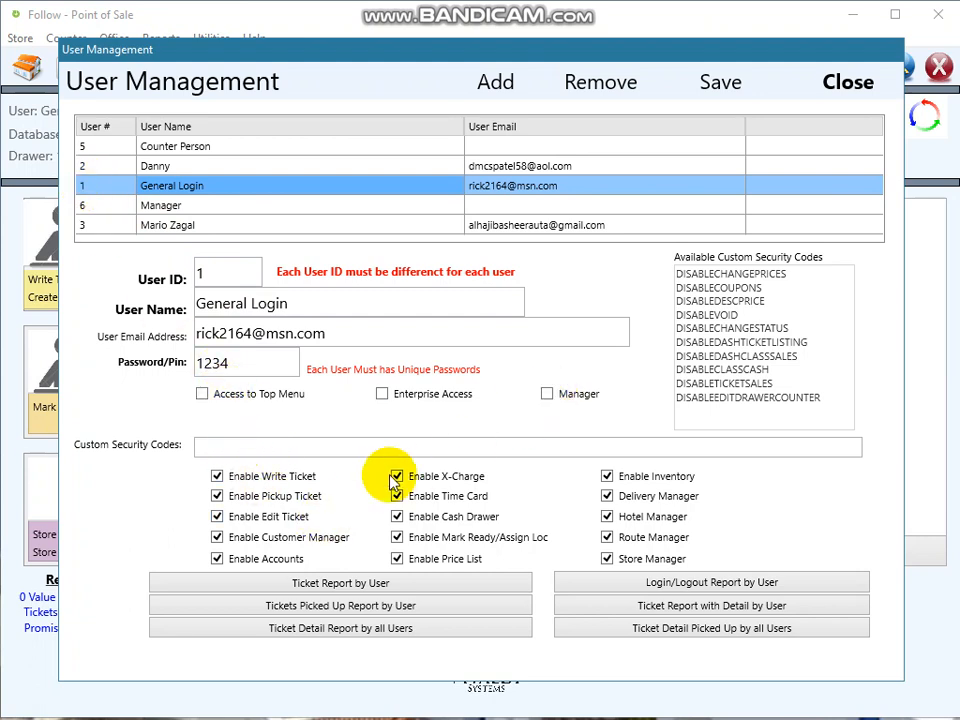
click(250, 477)
click(270, 497)
click(280, 520)
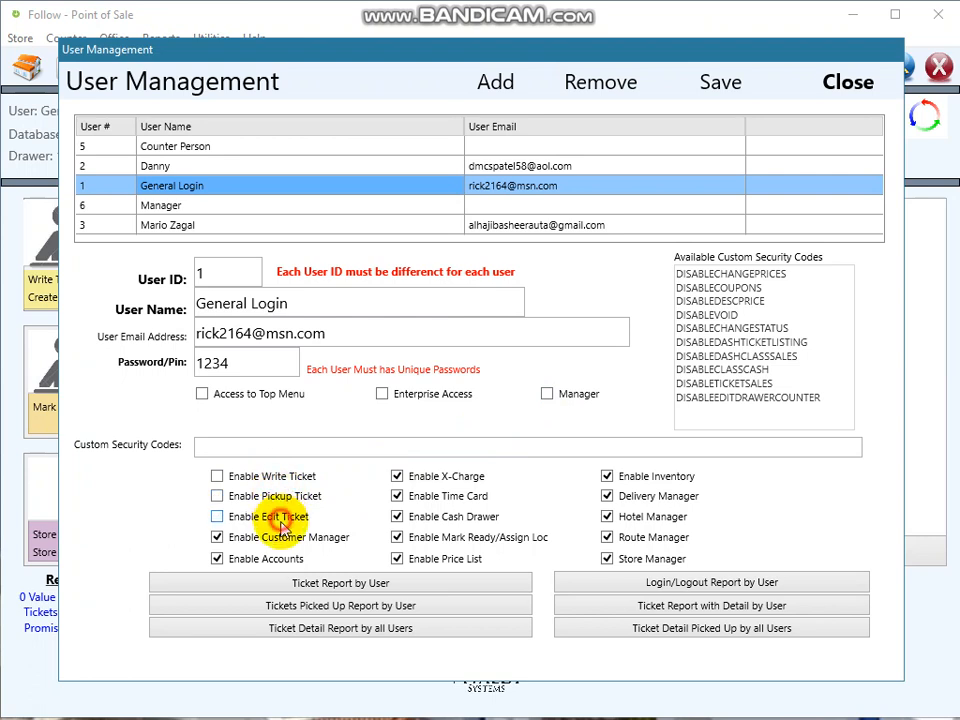
click(276, 538)
click(272, 559)
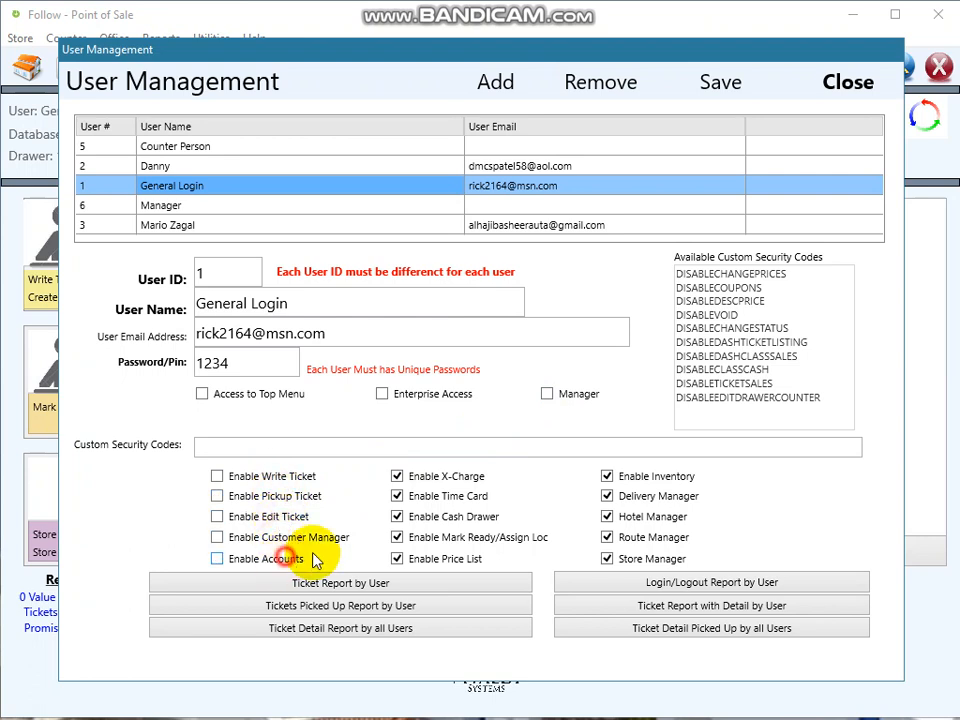
- Untick X-Charge through Store Manager and Inventory, then save and dismiss the e-mail warning
click(438, 477)
click(438, 497)
click(439, 516)
click(445, 538)
click(448, 557)
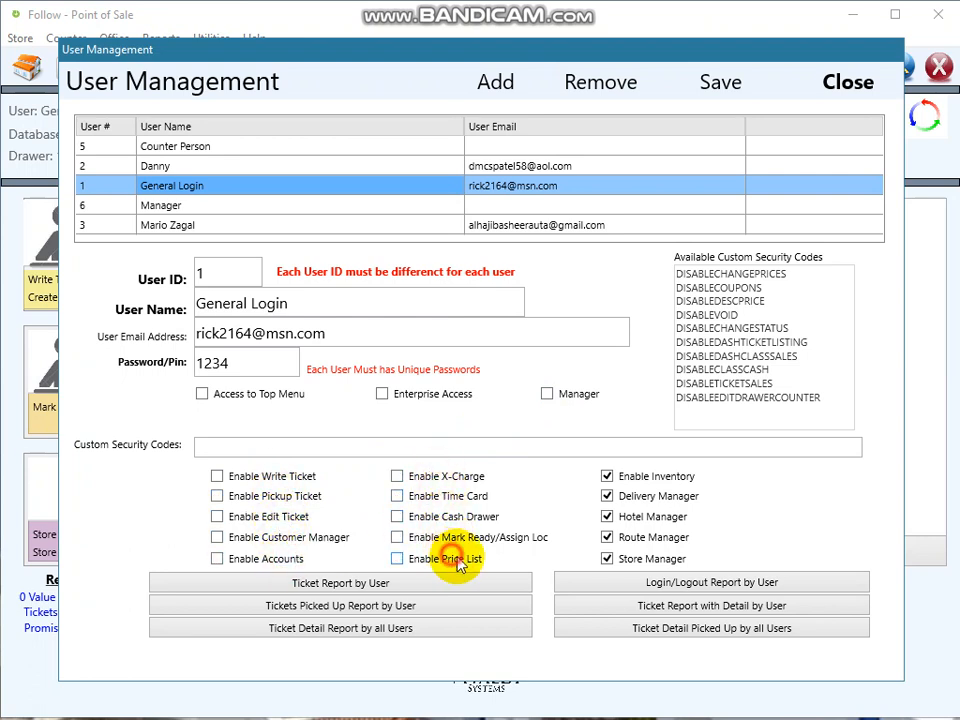
click(618, 556)
click(628, 539)
click(645, 517)
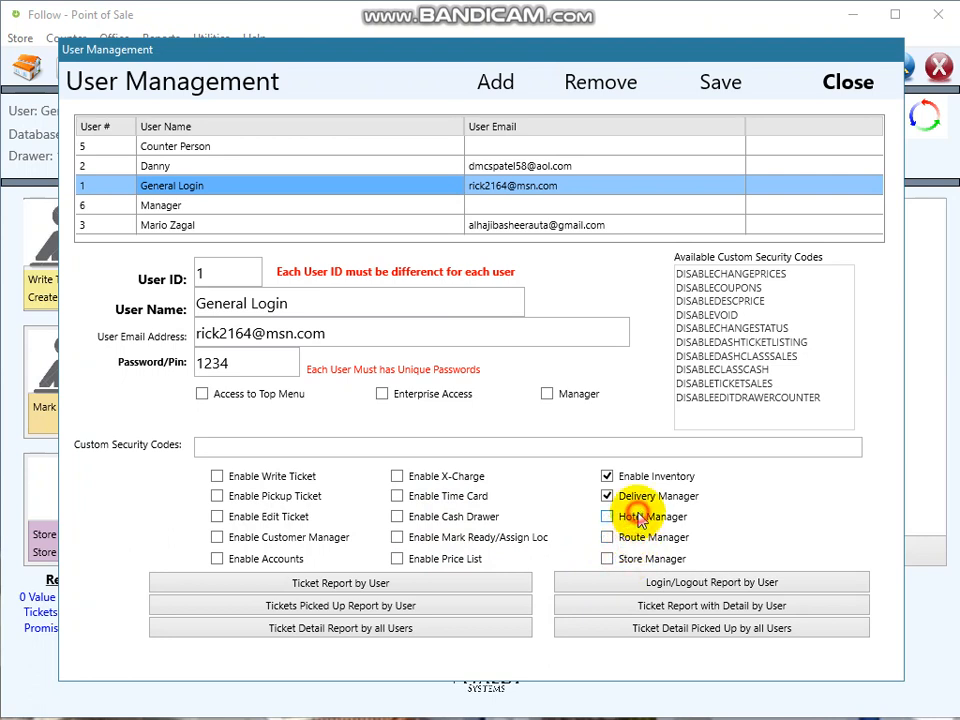
click(640, 496)
click(638, 476)
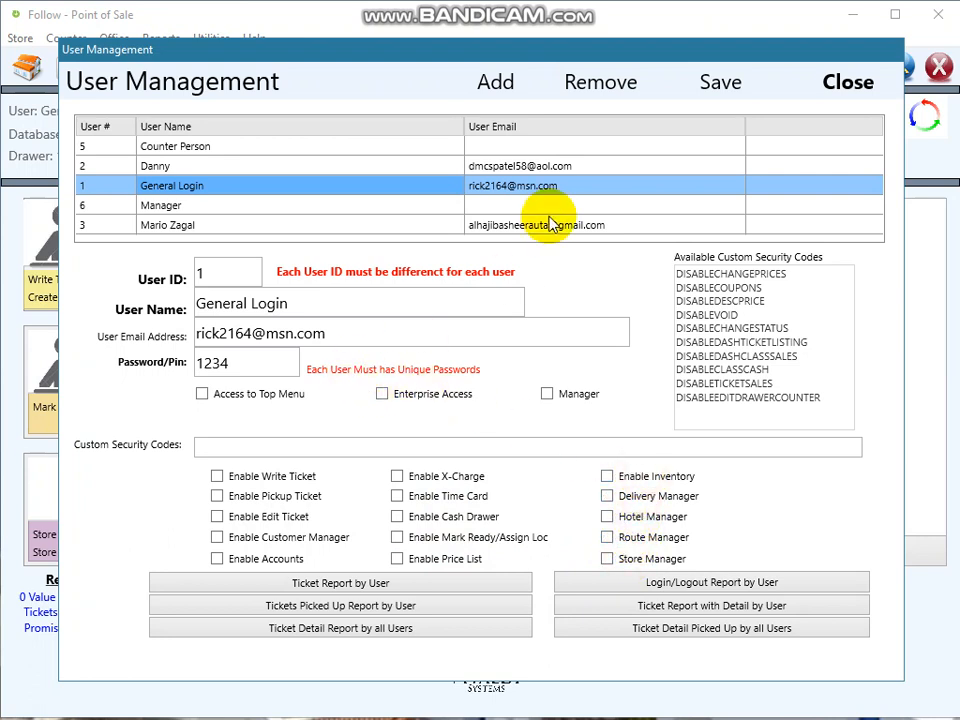
click(720, 83)
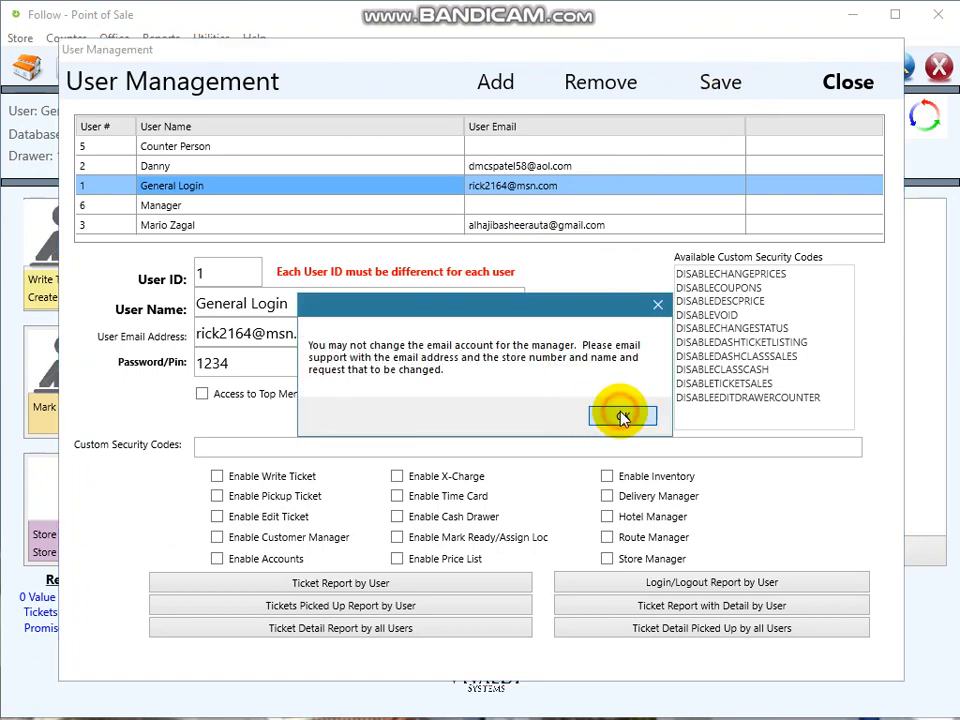
click(622, 416)
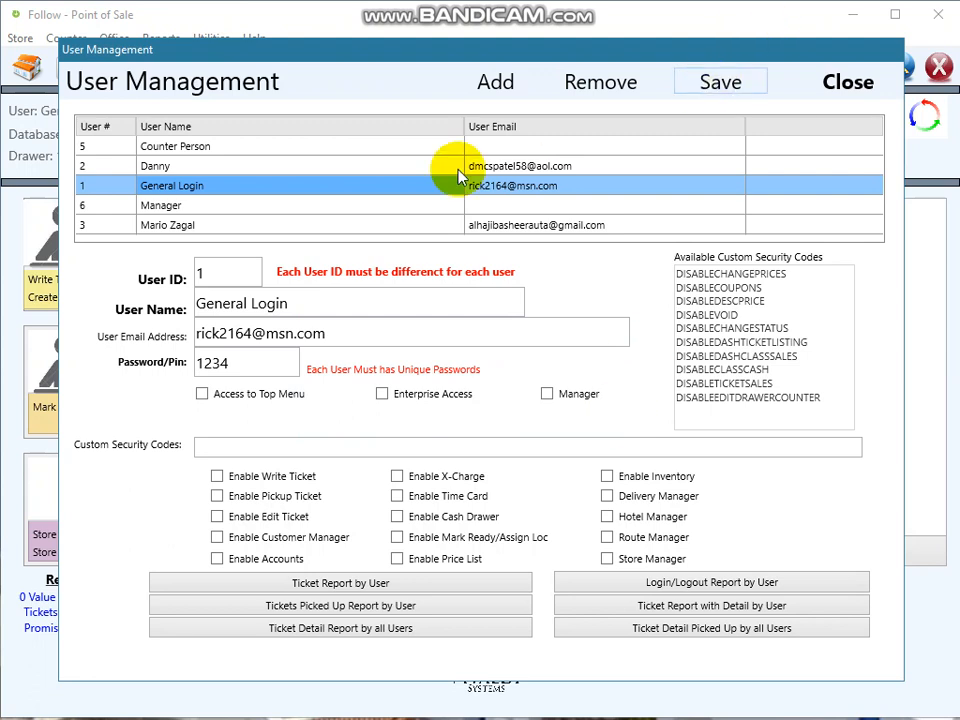
- Check General Login's user ID and PIN, then browse other users ending on Counter Person
double_click(206, 273)
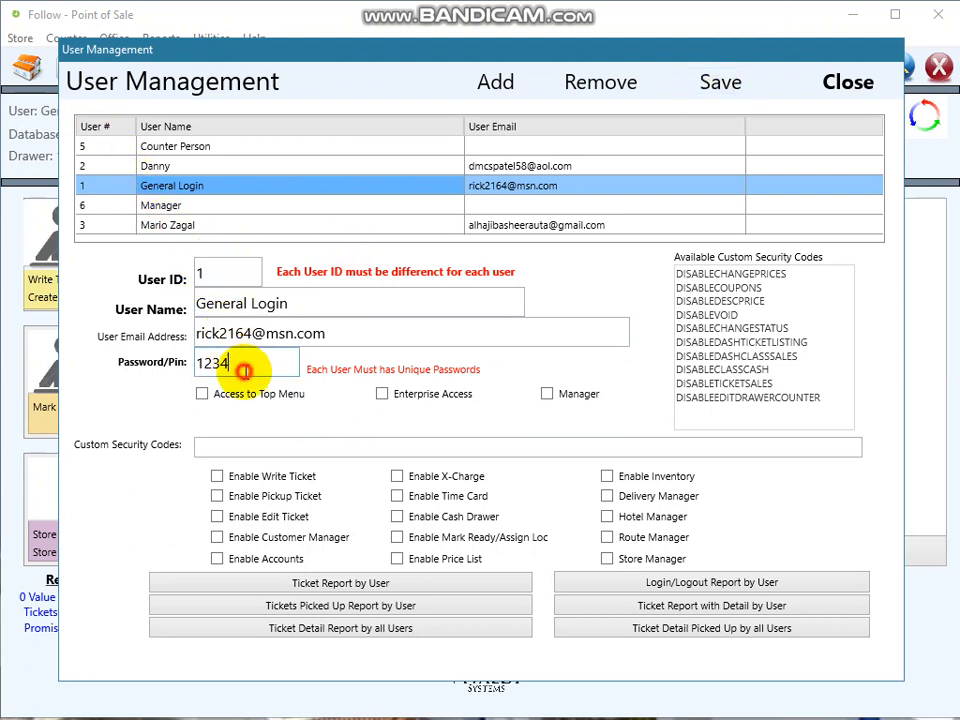
double_click(222, 363)
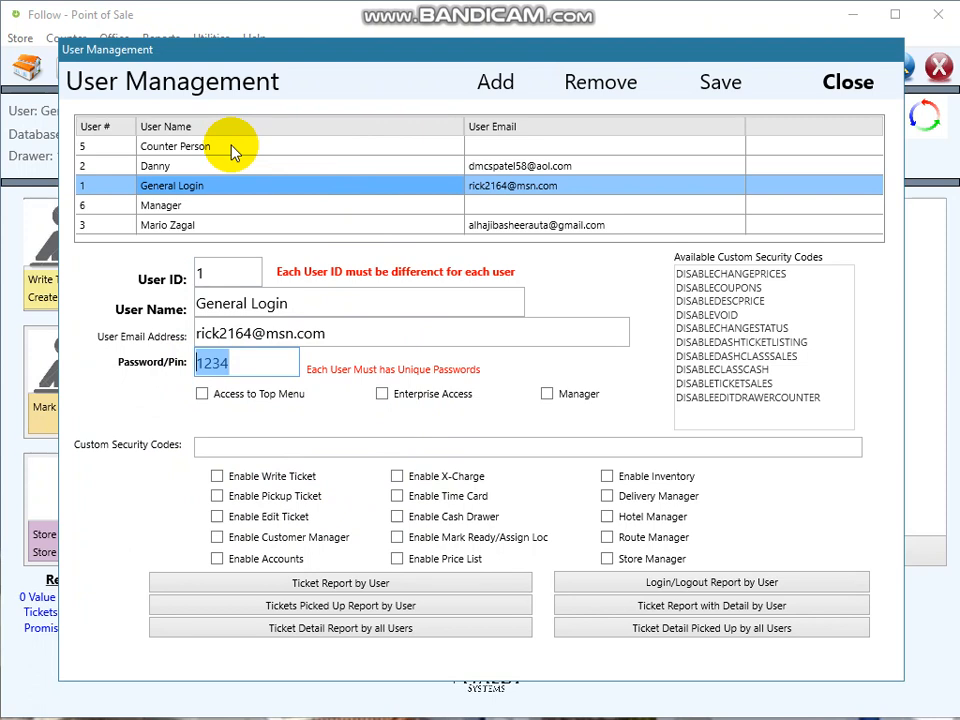
click(196, 226)
click(184, 167)
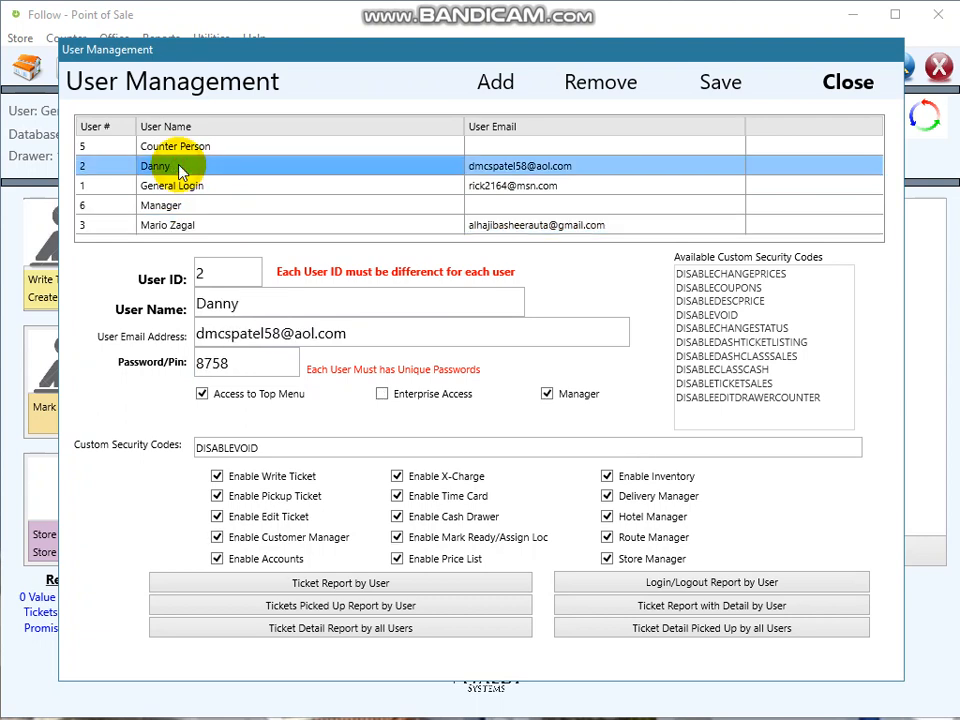
click(184, 150)
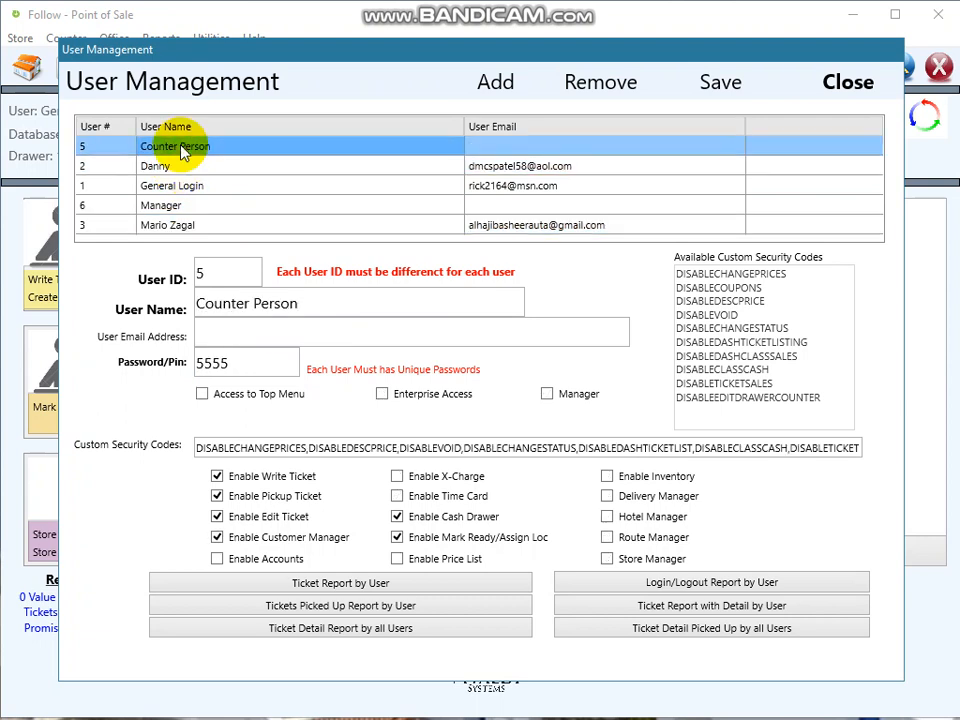
double_click(199, 272)
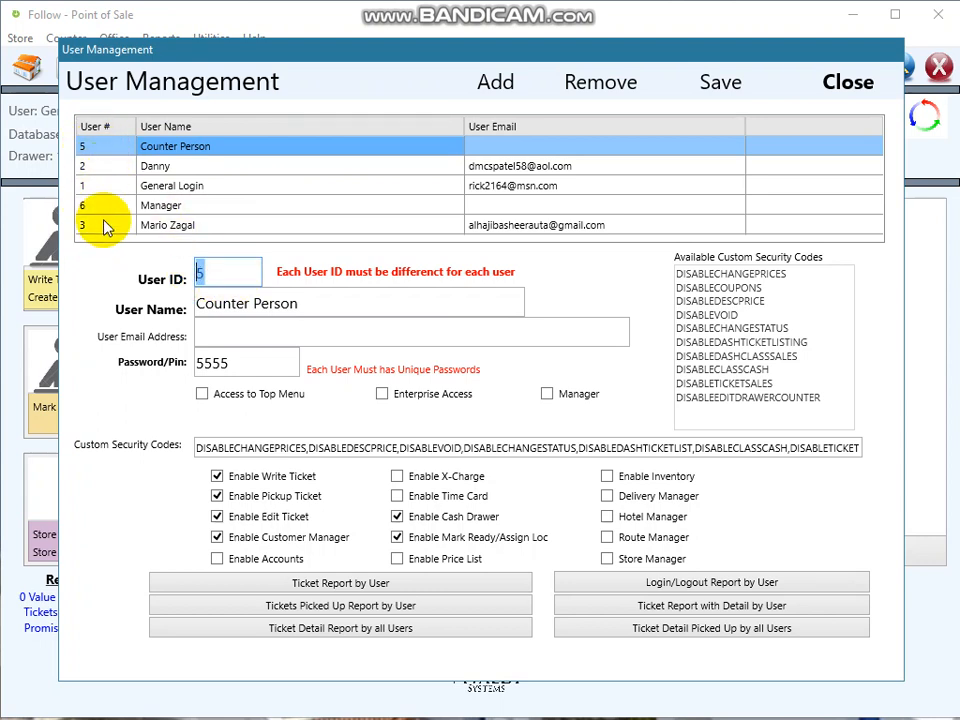
double_click(226, 366)
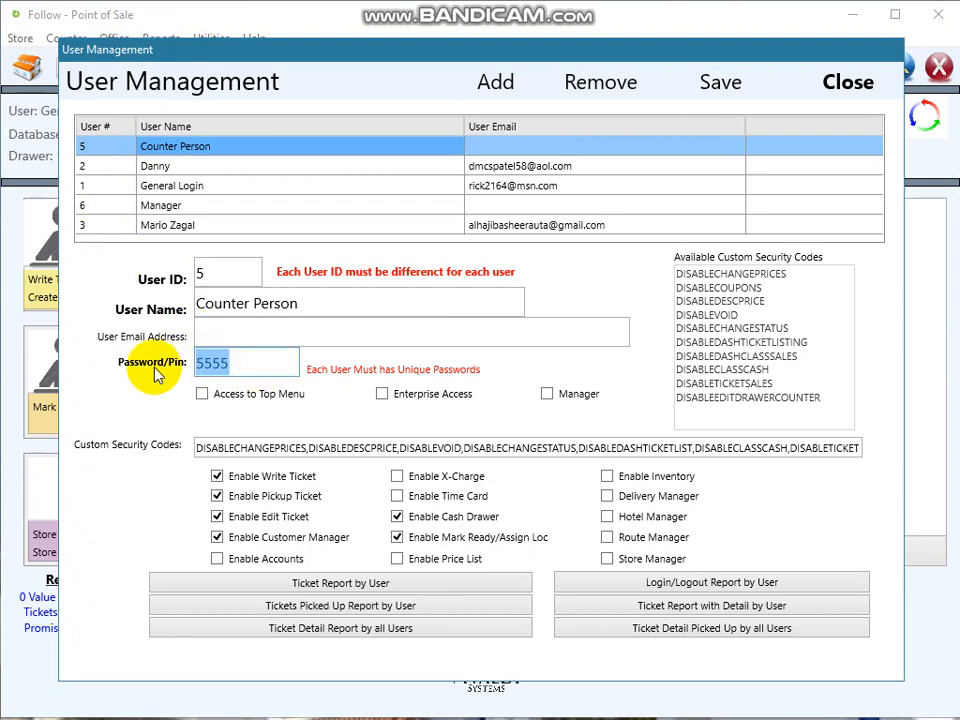
double_click(218, 271)
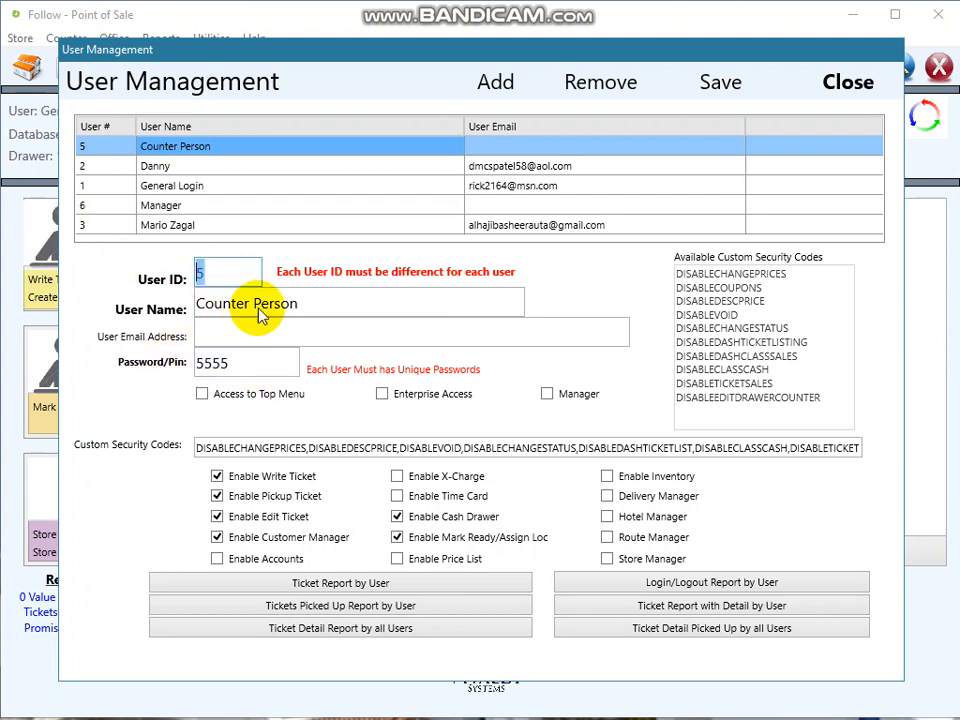
double_click(312, 302)
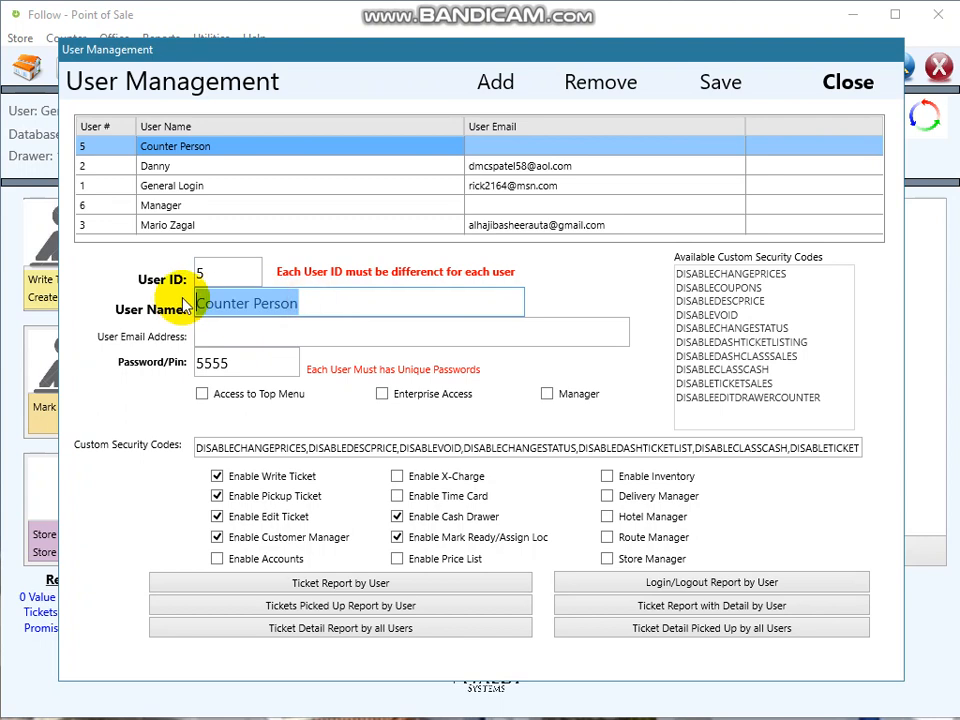
double_click(205, 273)
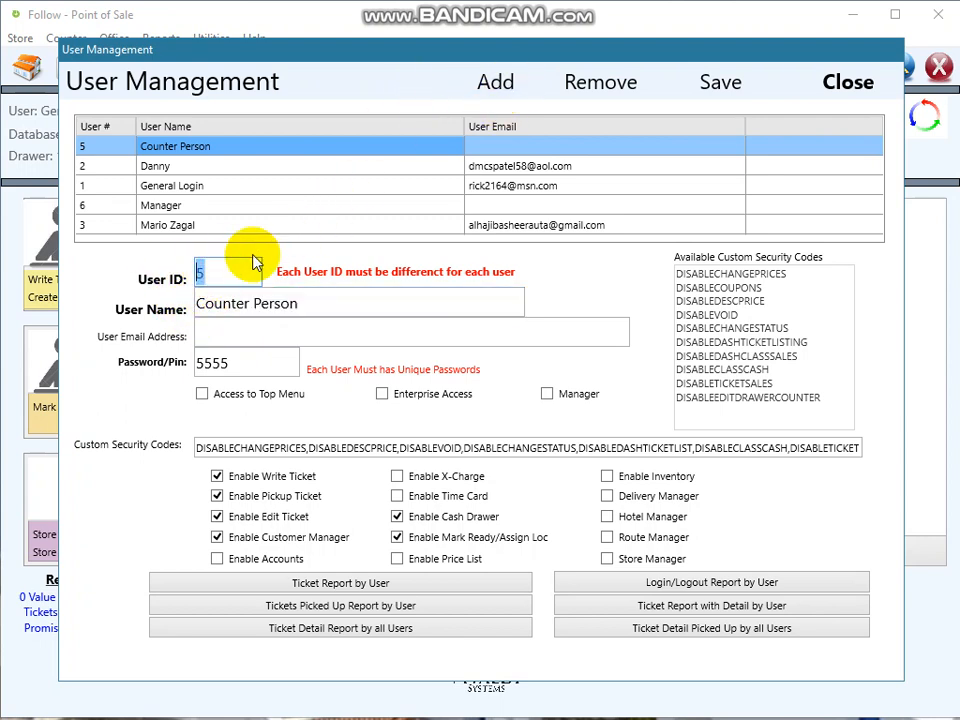
double_click(244, 362)
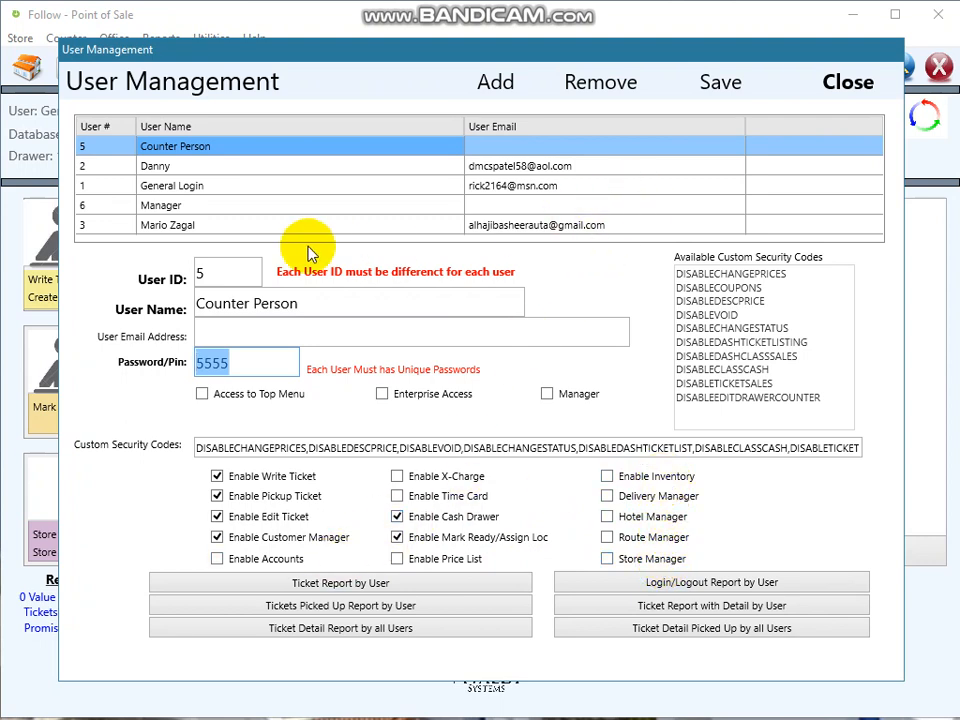
- Save the Counter Person account, confirm the Changes Saved message, and select the Manager account
click(727, 82)
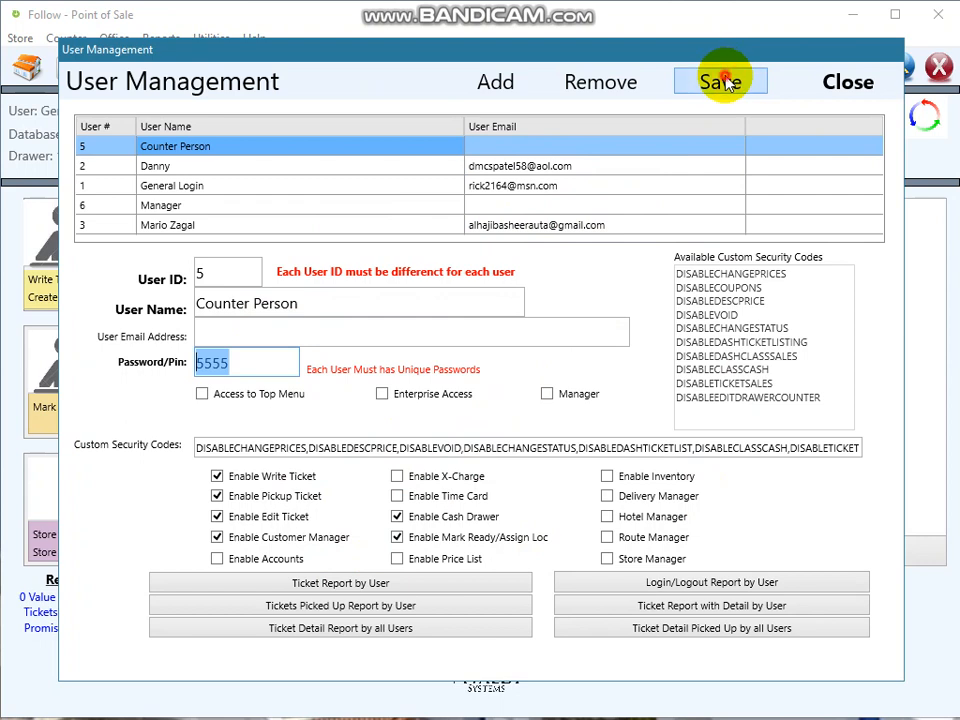
click(490, 403)
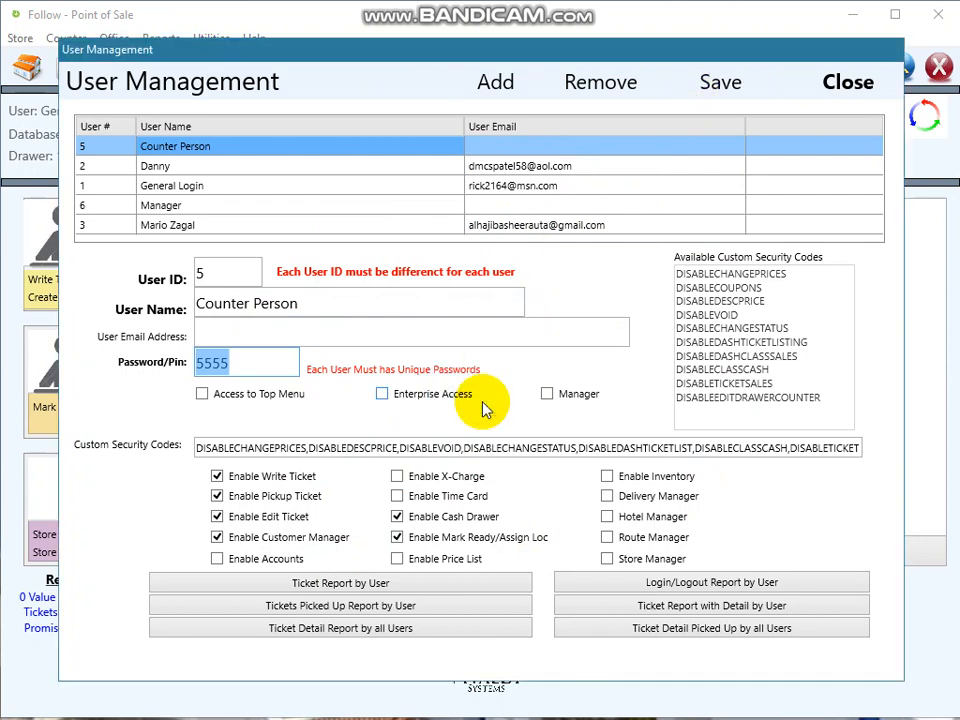
click(209, 209)
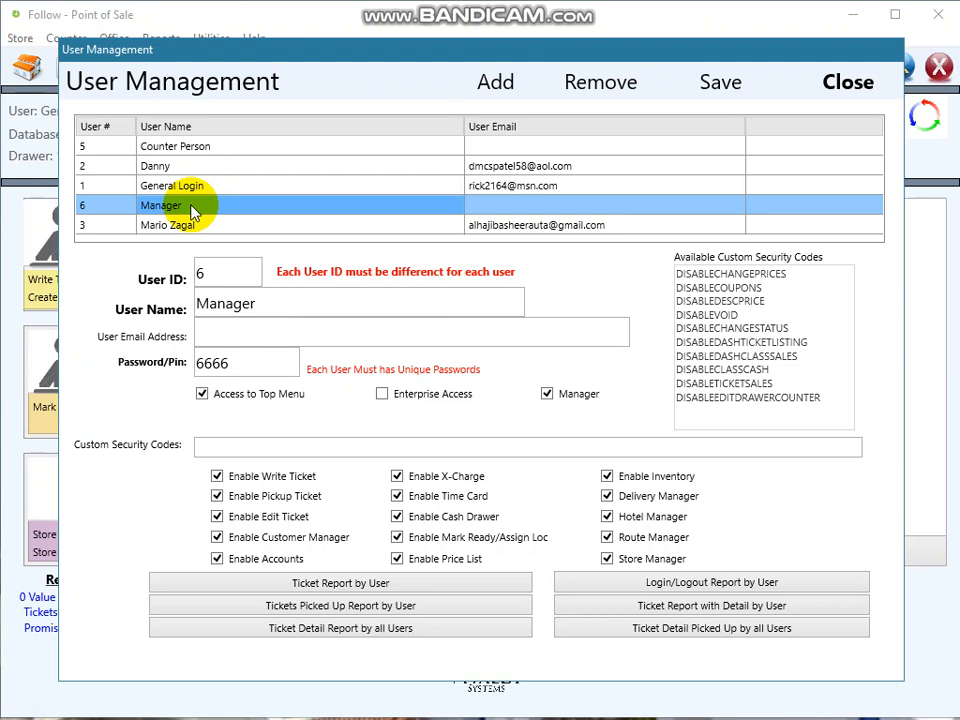
- Review the Manager account's user ID 6, user name and password, and save it
double_click(200, 274)
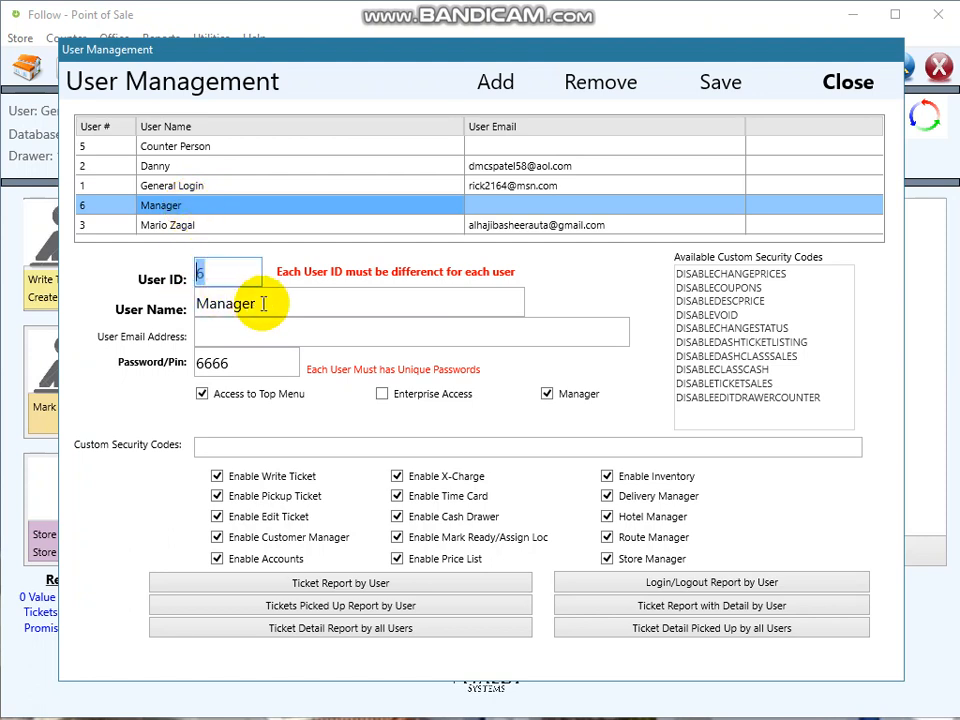
drag(261, 302, 206, 302)
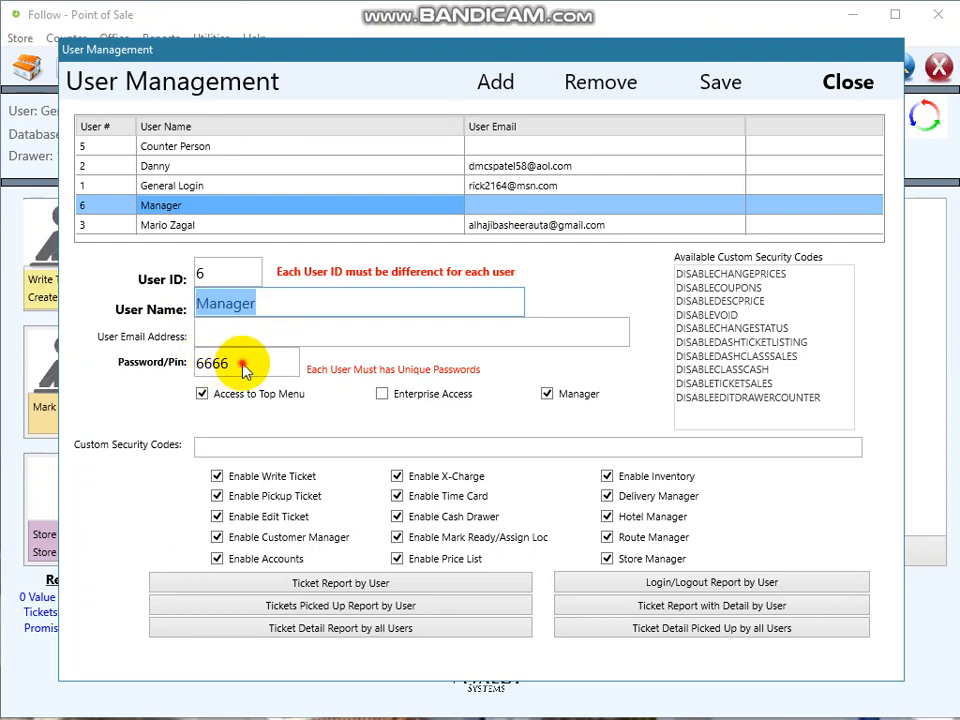
drag(240, 364, 197, 364)
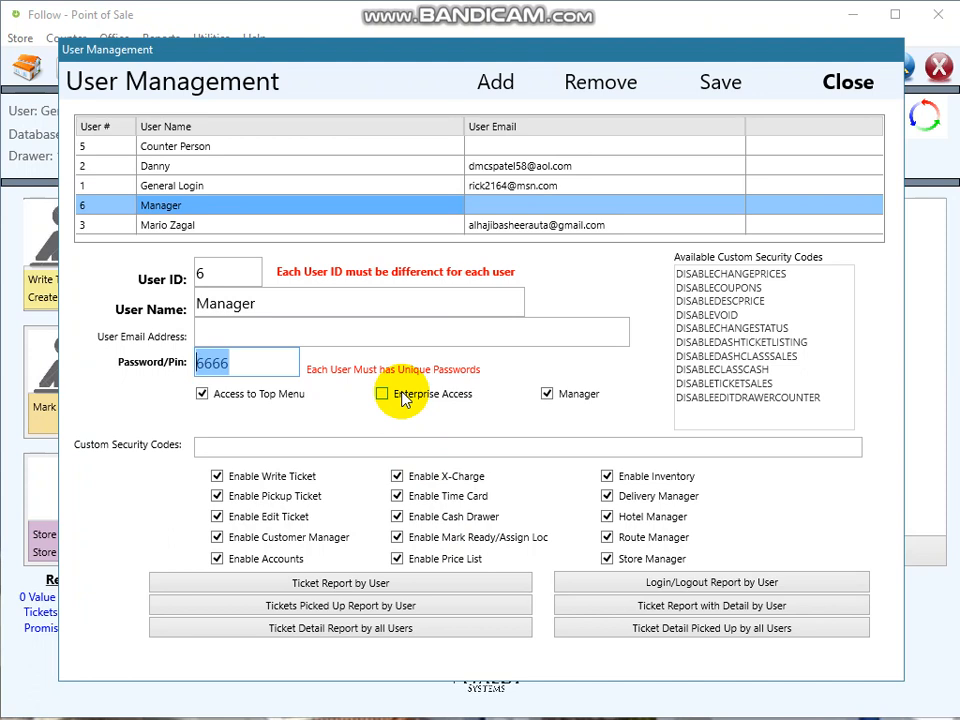
click(716, 86)
click(496, 400)
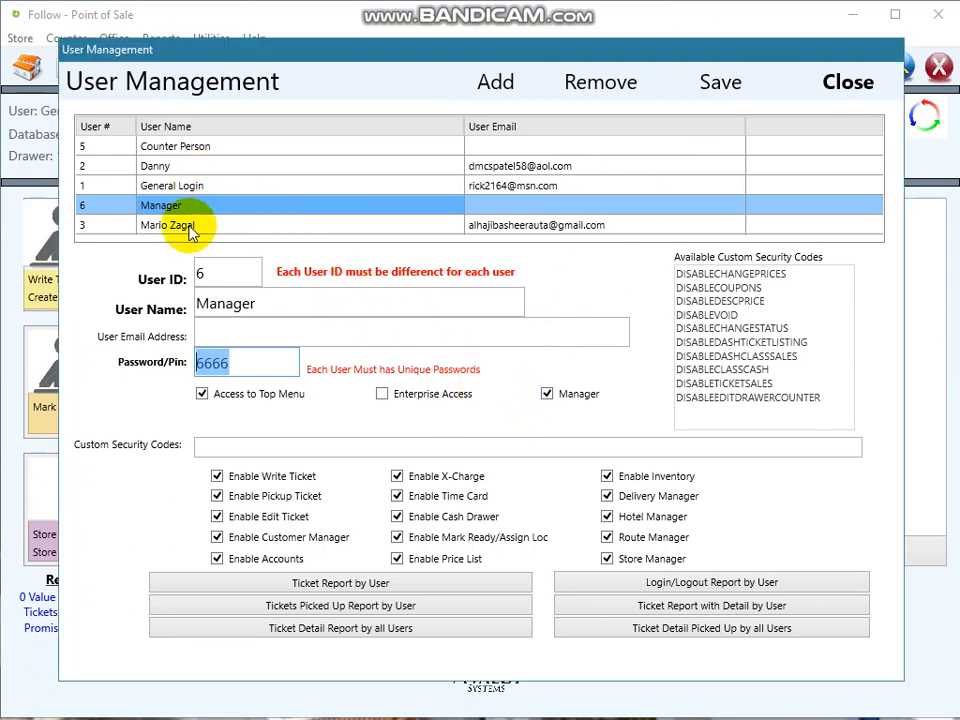
click(190, 167)
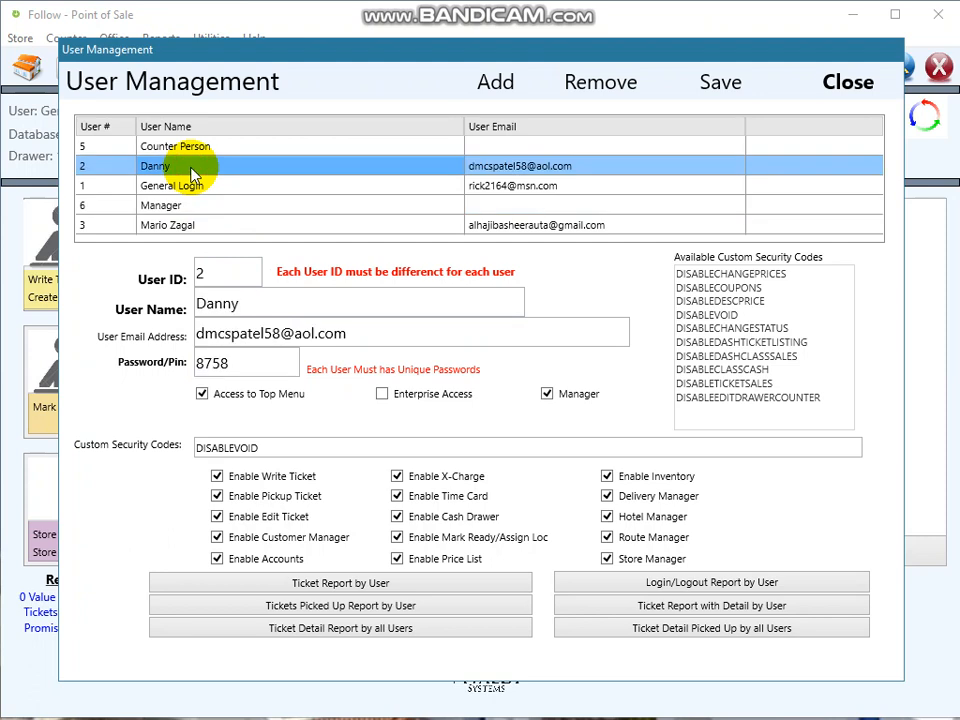
- Inspect user 2's e-mail, password and ID fields, briefly viewing General Login in between
drag(364, 334, 197, 334)
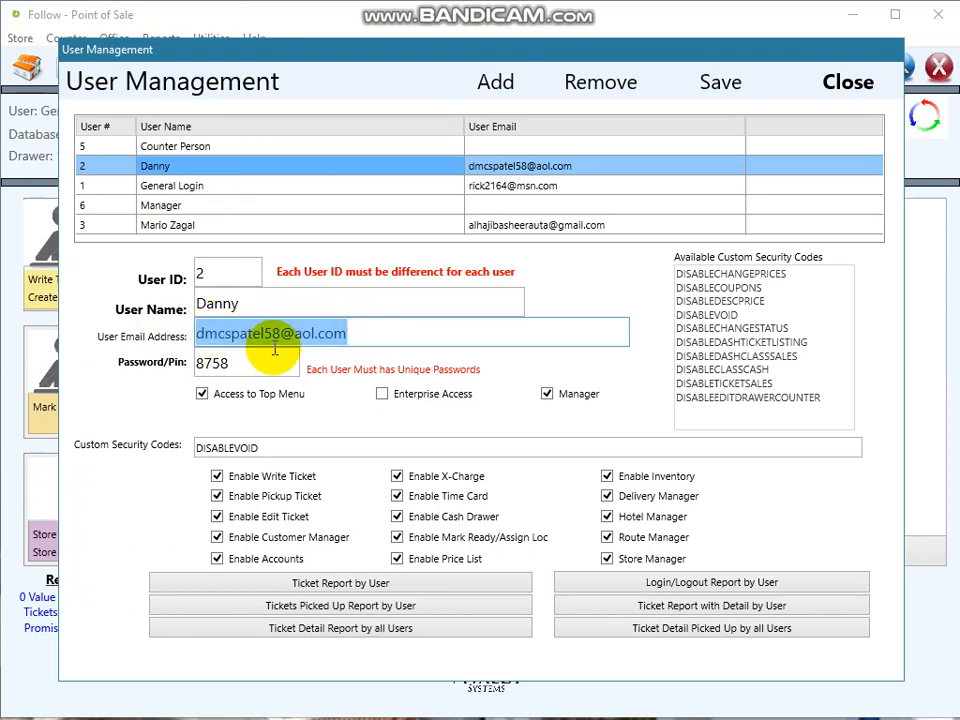
click(212, 191)
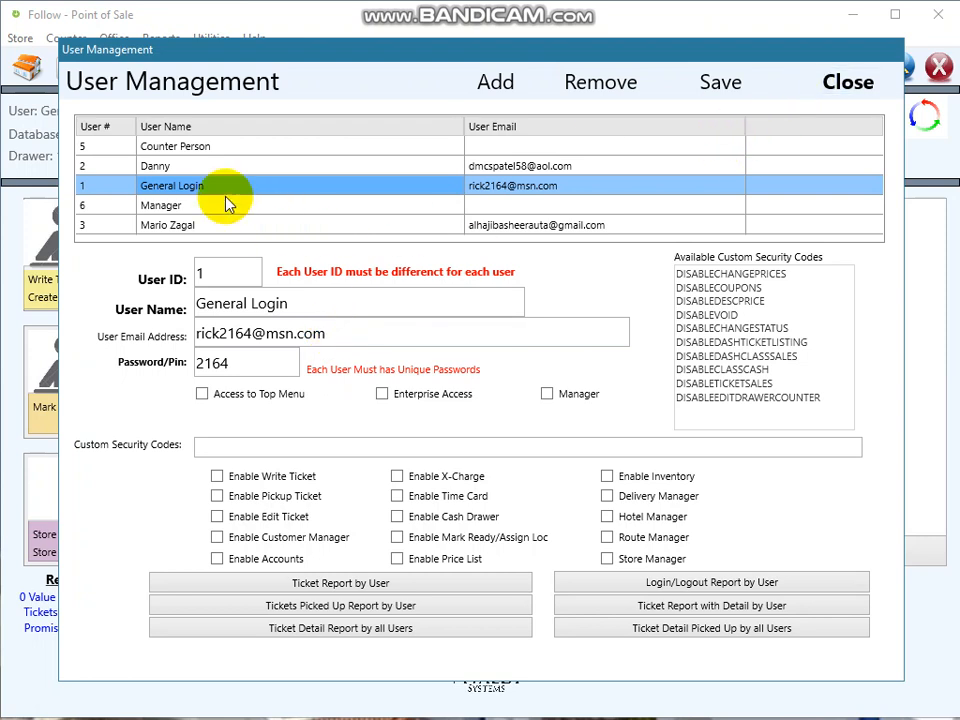
click(185, 166)
click(381, 333)
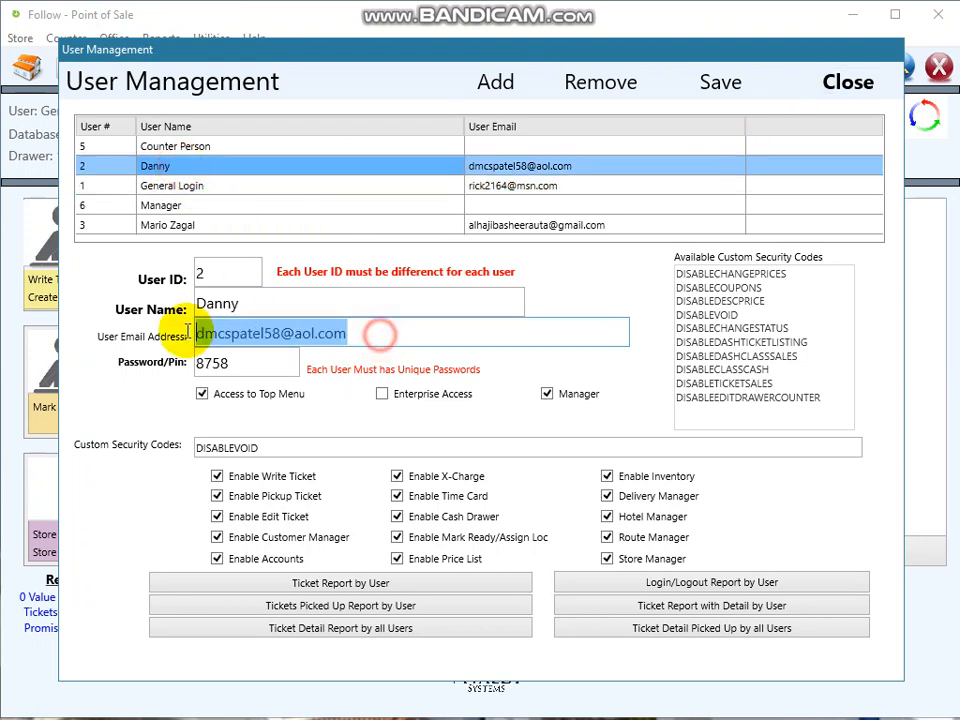
click(244, 360)
click(200, 272)
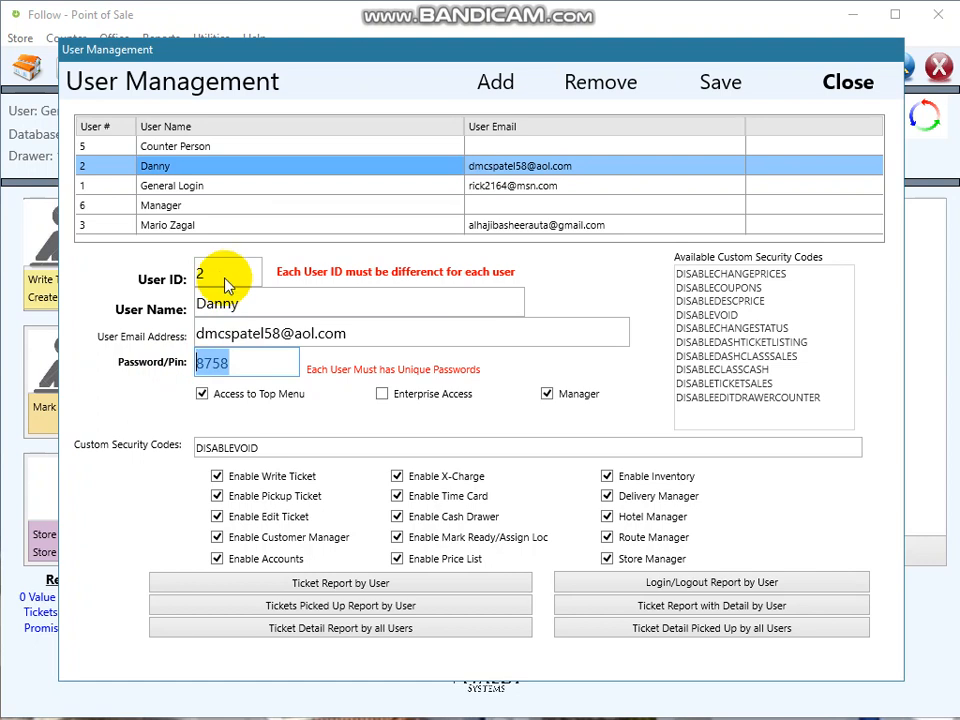
- Append DISABLECOUPONS after DISABLEVOID in user 2's Custom Security Codes
click(270, 448)
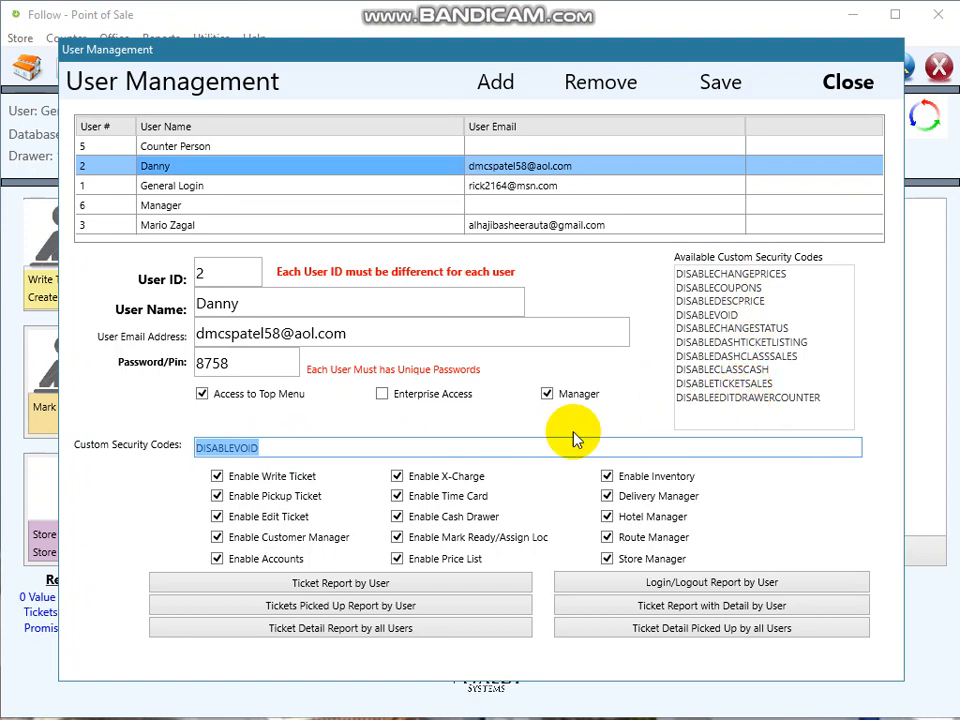
click(303, 447)
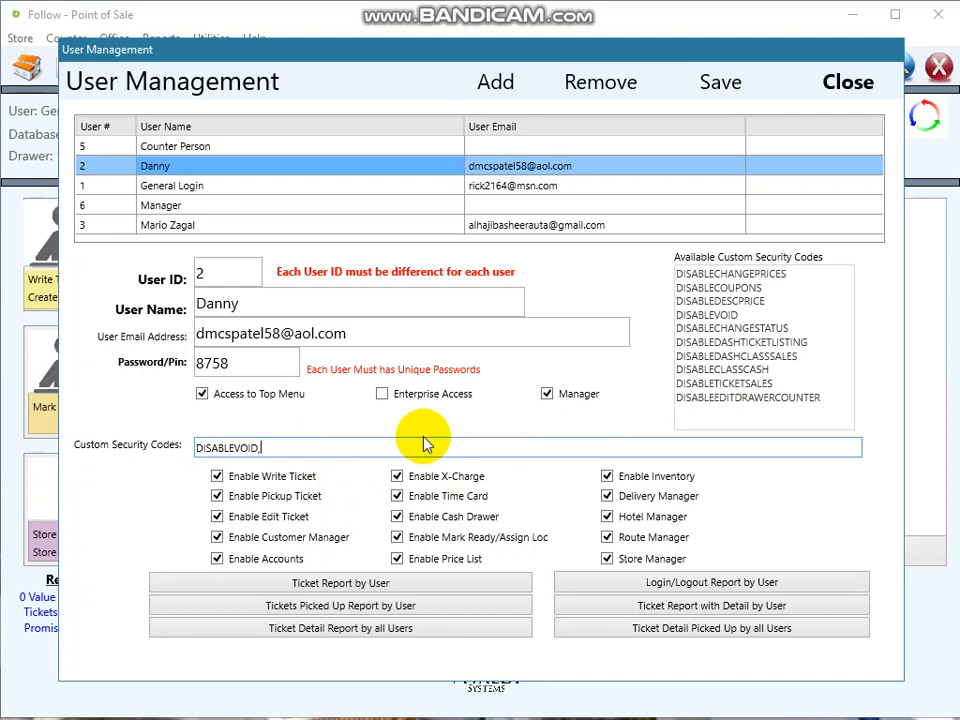
text(DISABLECOUPONS)
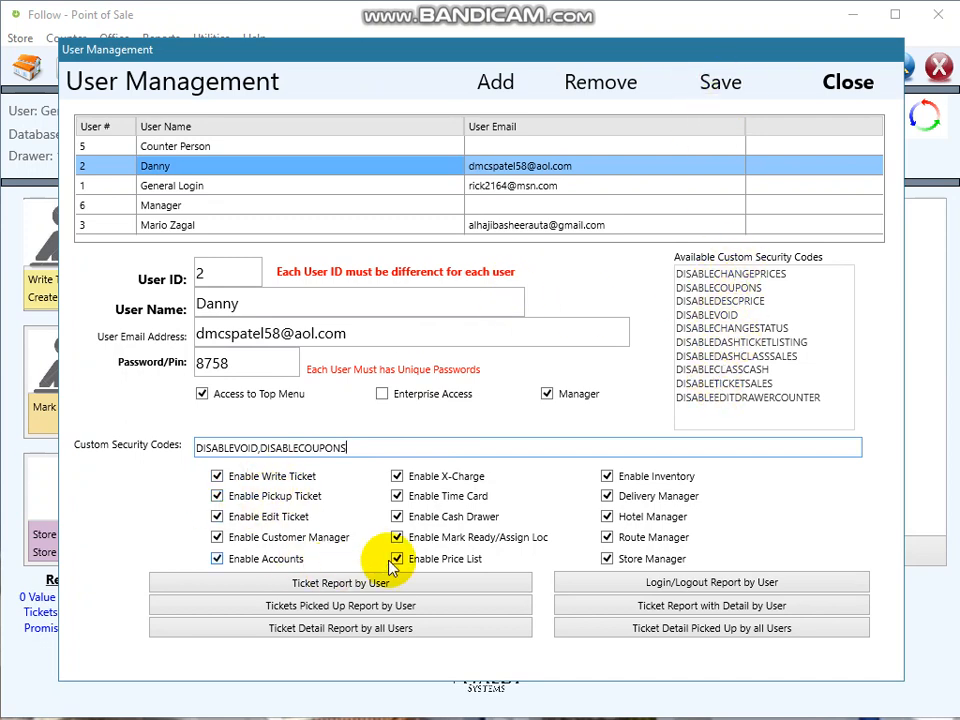
- Untick Price List, Store/Route/Delivery/Hotel Manager, X-Charge and Accounts, then save user 2
click(440, 561)
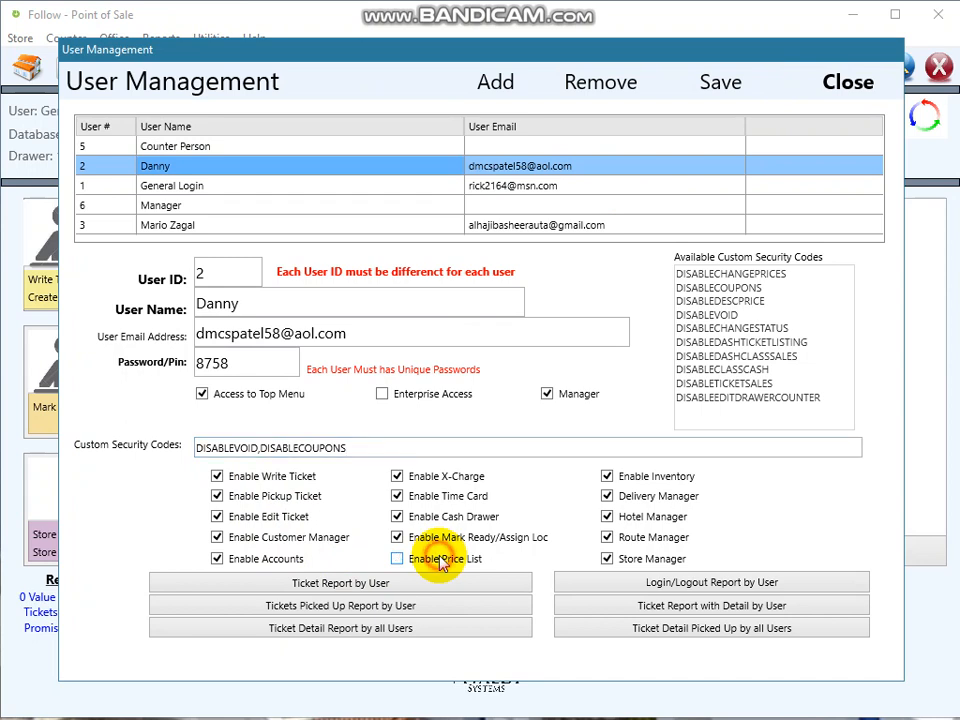
click(622, 566)
click(640, 539)
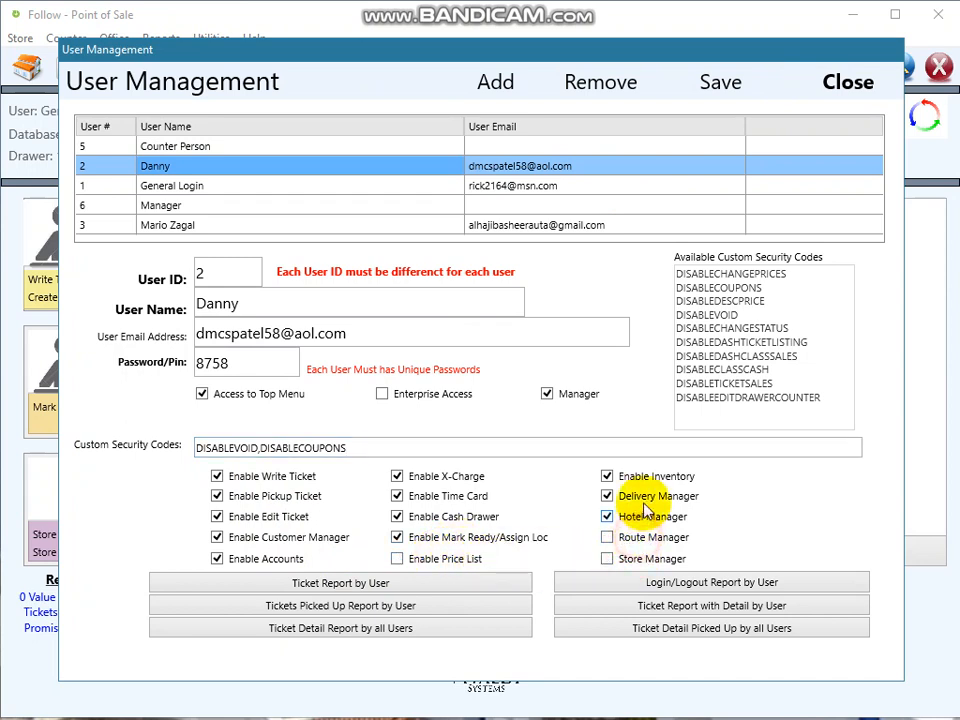
click(638, 497)
click(641, 518)
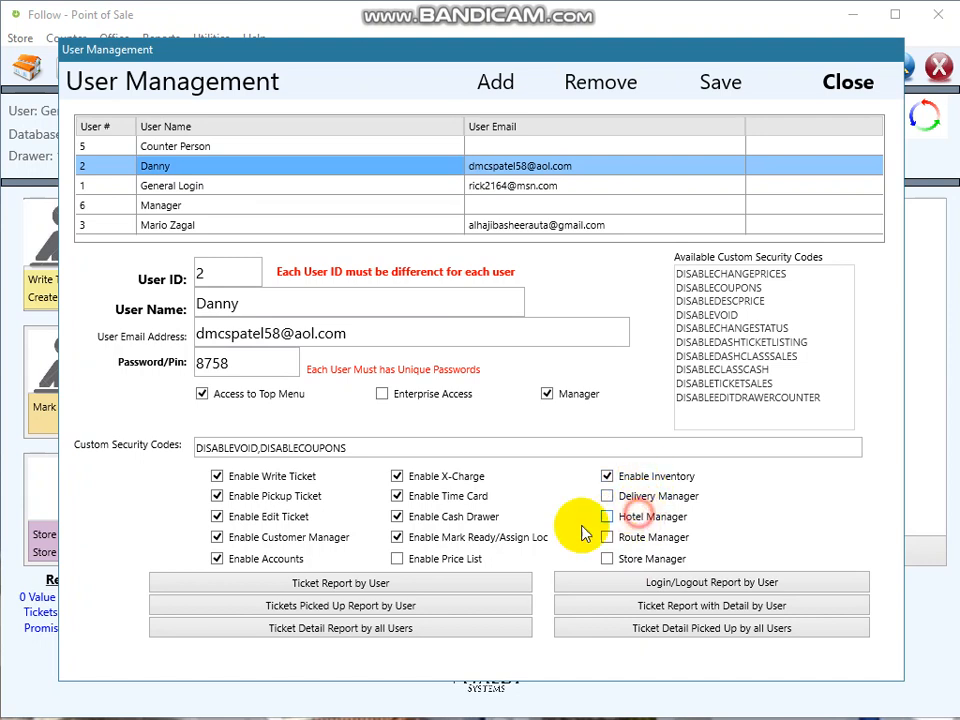
click(428, 478)
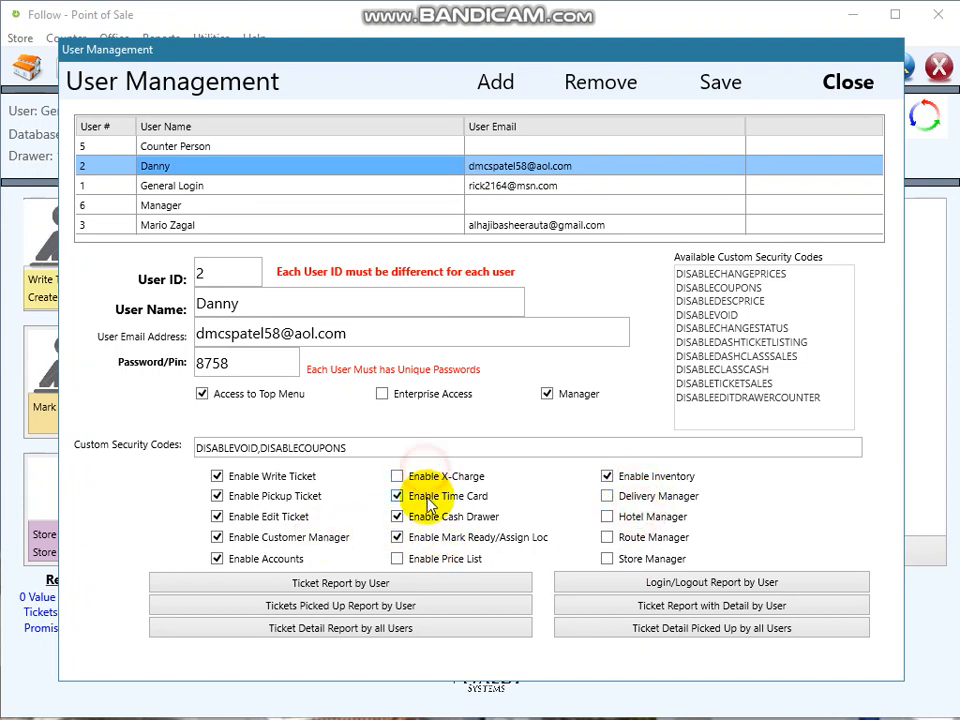
click(260, 559)
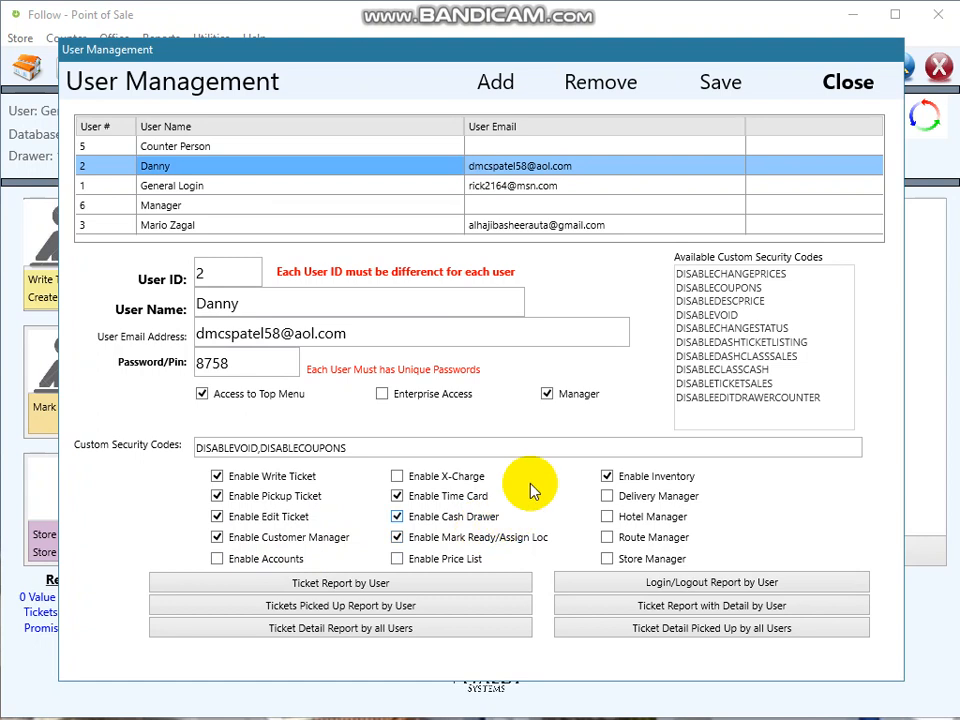
click(729, 88)
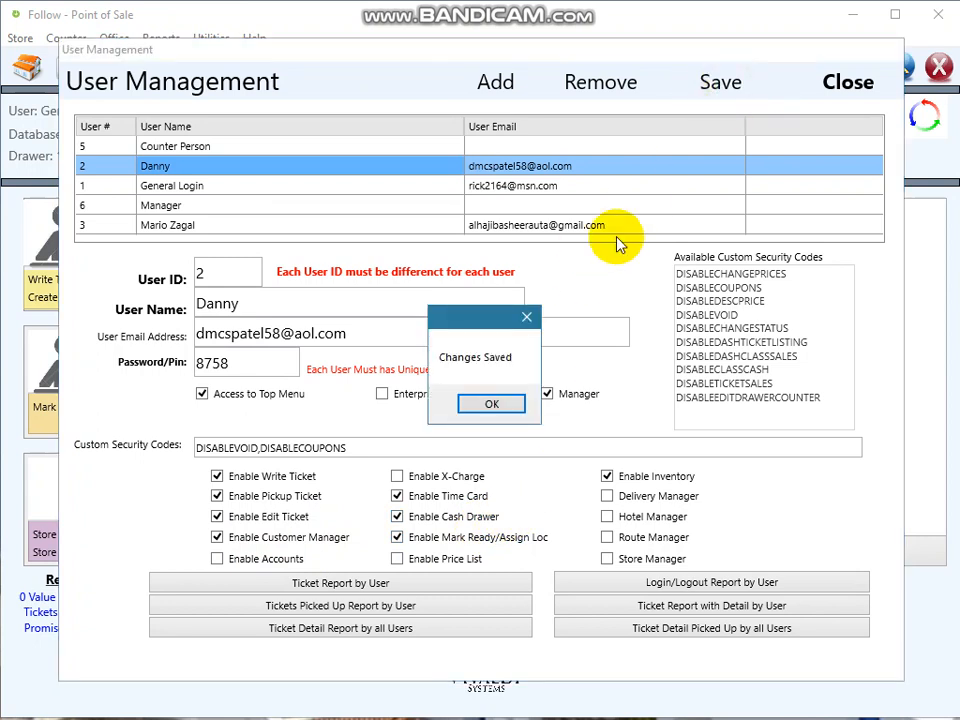
click(493, 403)
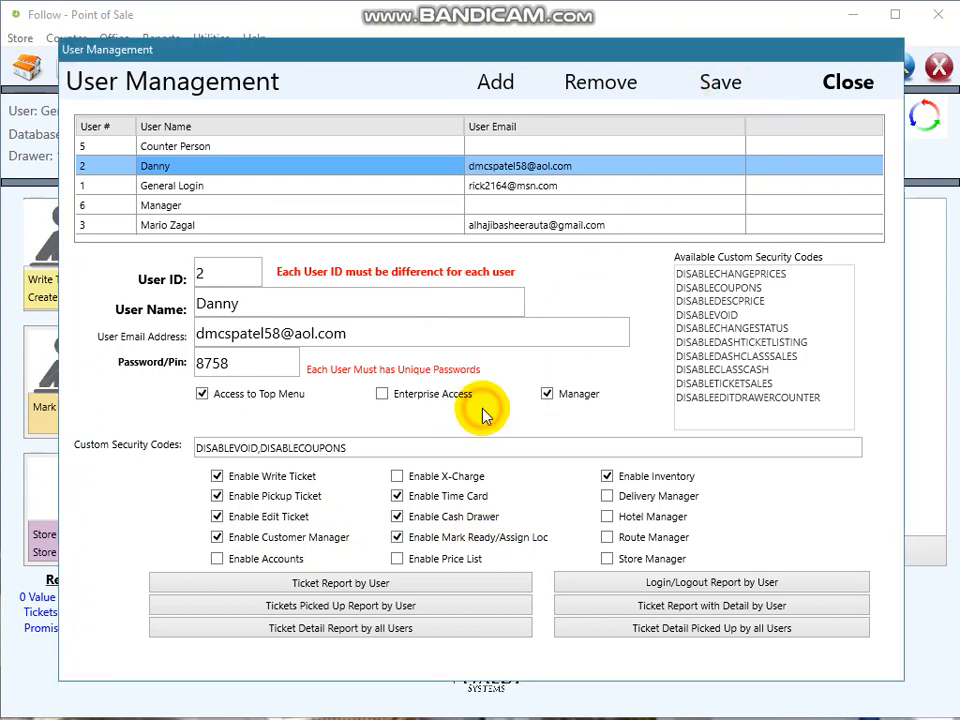
- Enable 'Use Login on Every Transaction' in Store Manager and save, acknowledging both notices
click(846, 83)
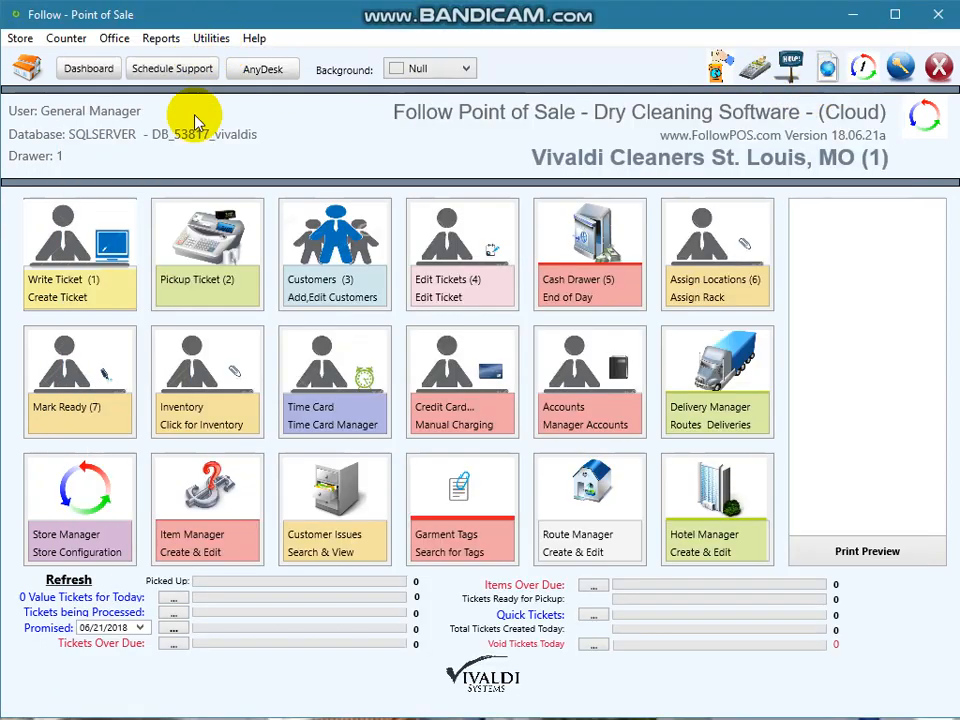
click(79, 516)
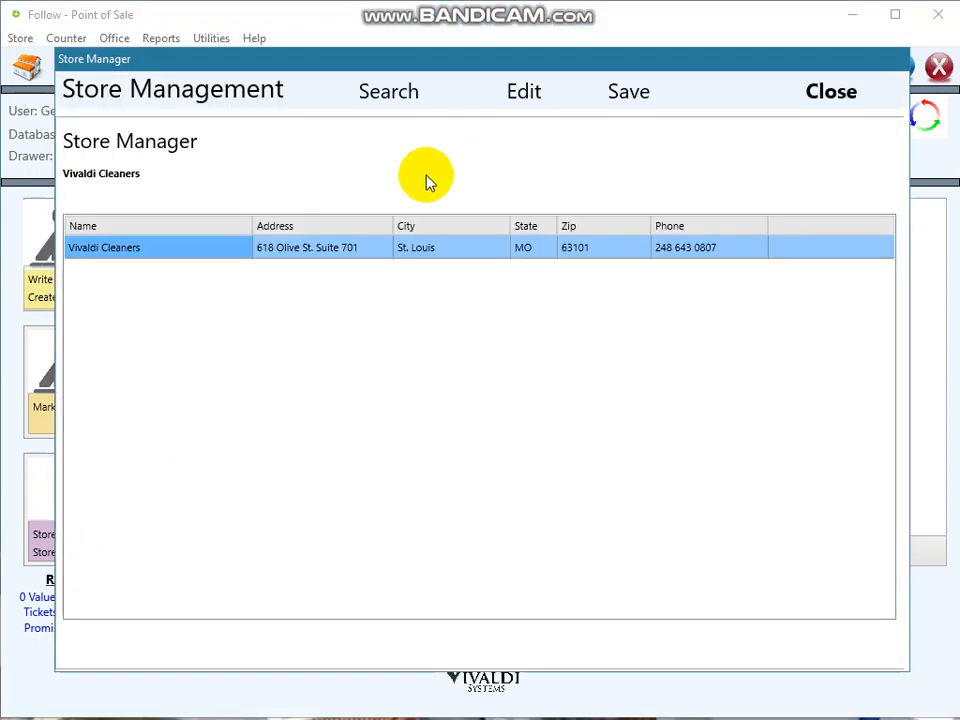
click(523, 92)
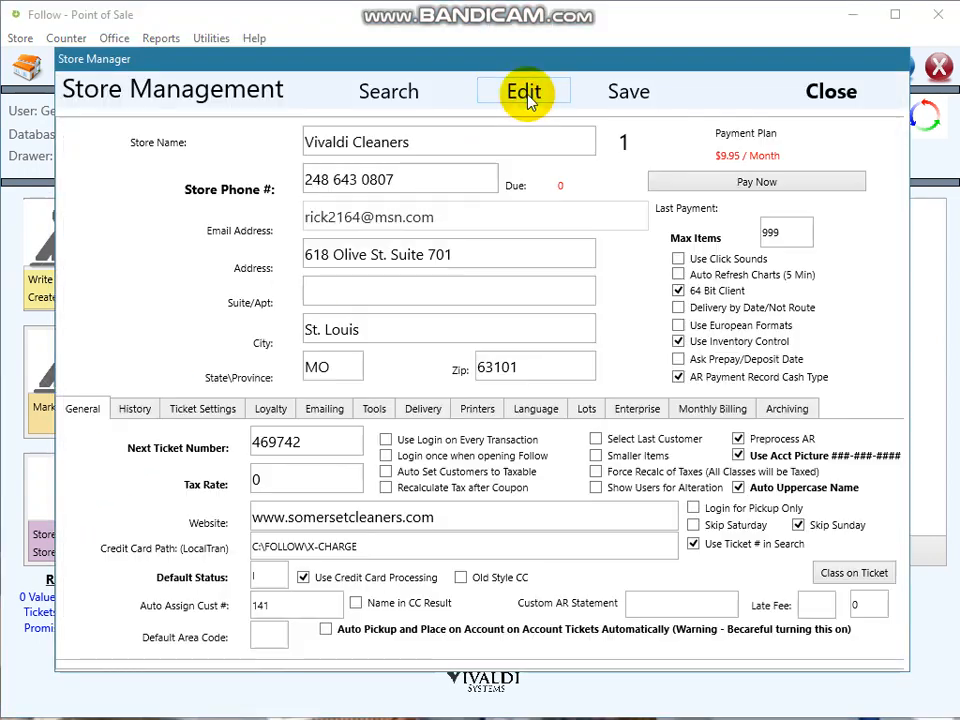
click(386, 440)
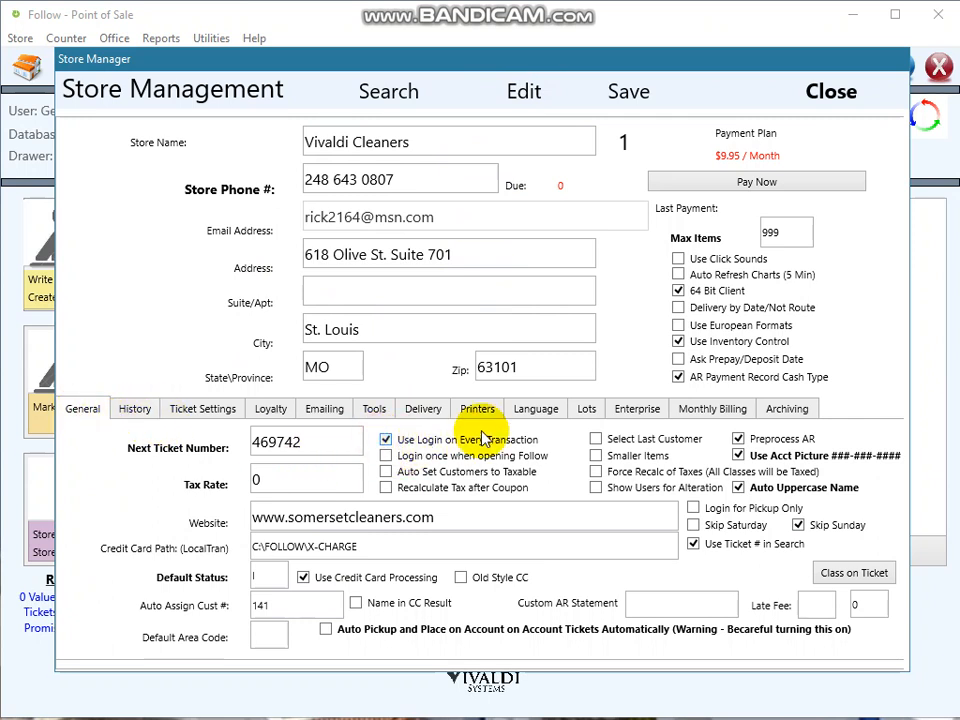
click(633, 95)
click(619, 405)
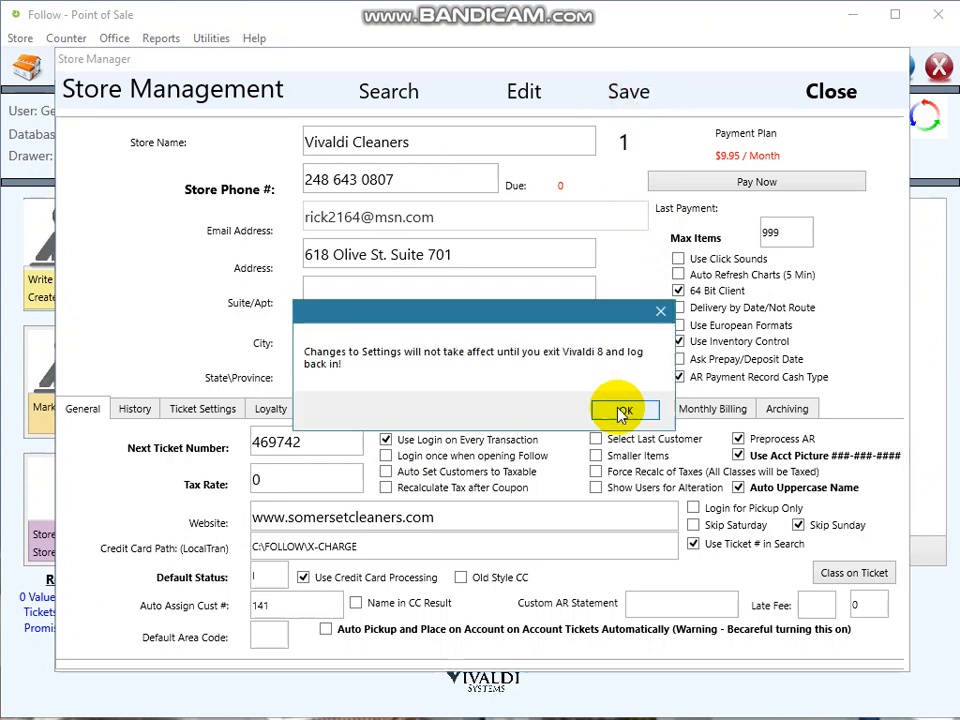
click(621, 408)
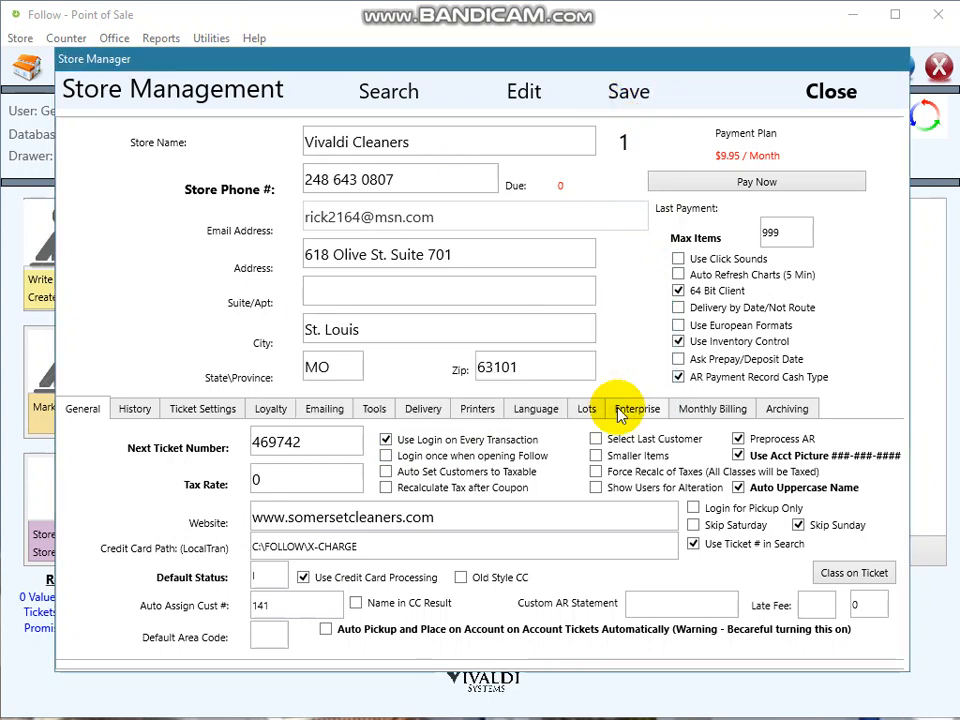
click(816, 106)
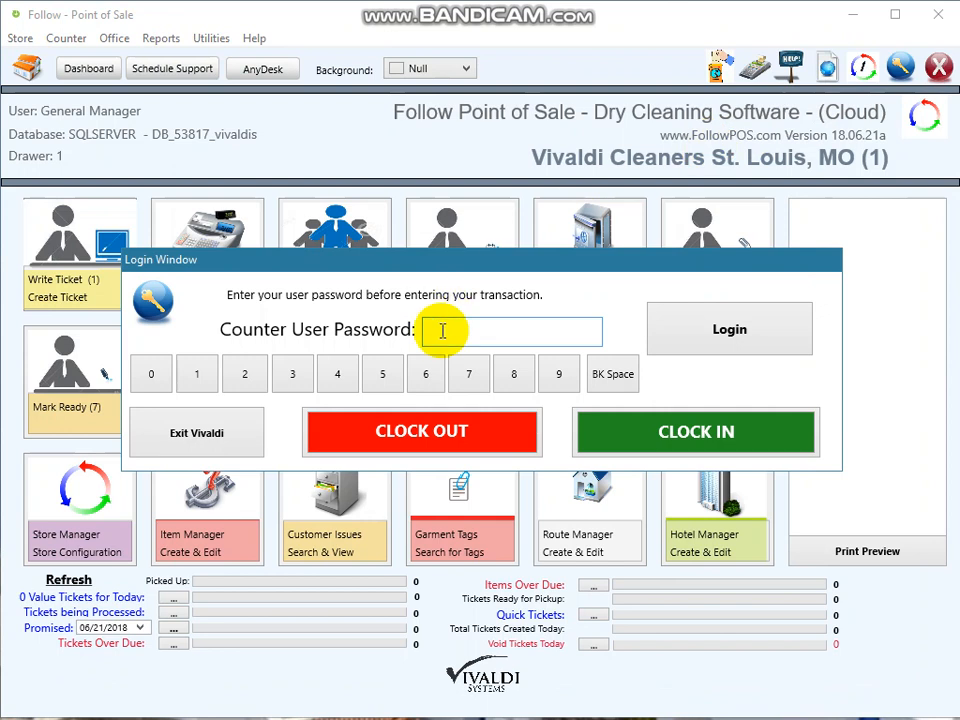
- Log in with the manager PIN, check the Reports menu, and open then close Cash Drawer
text(1234)
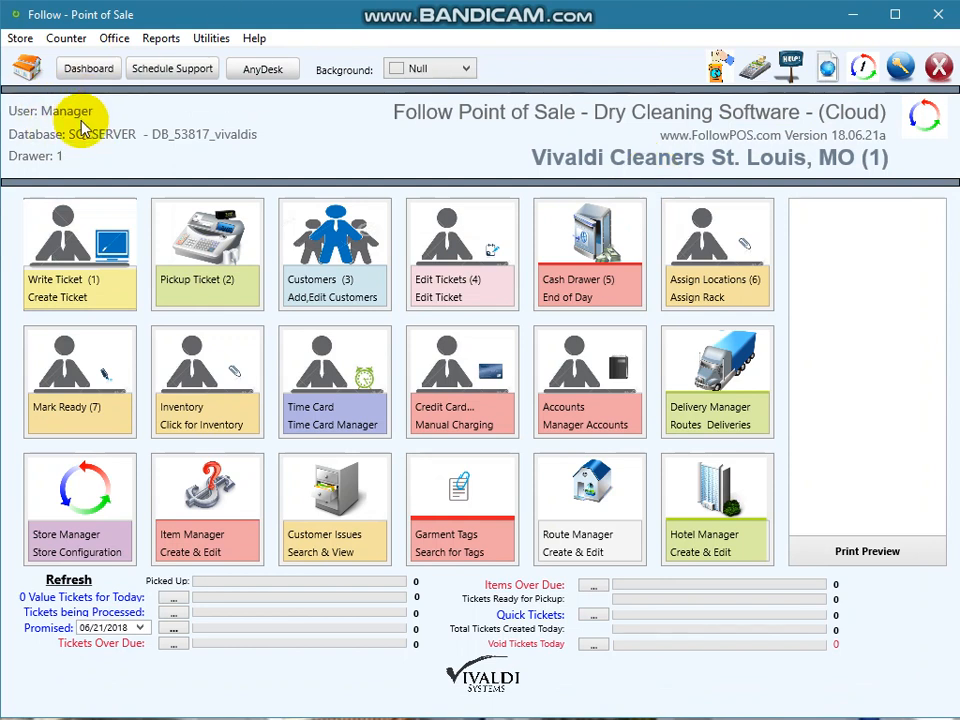
click(154, 38)
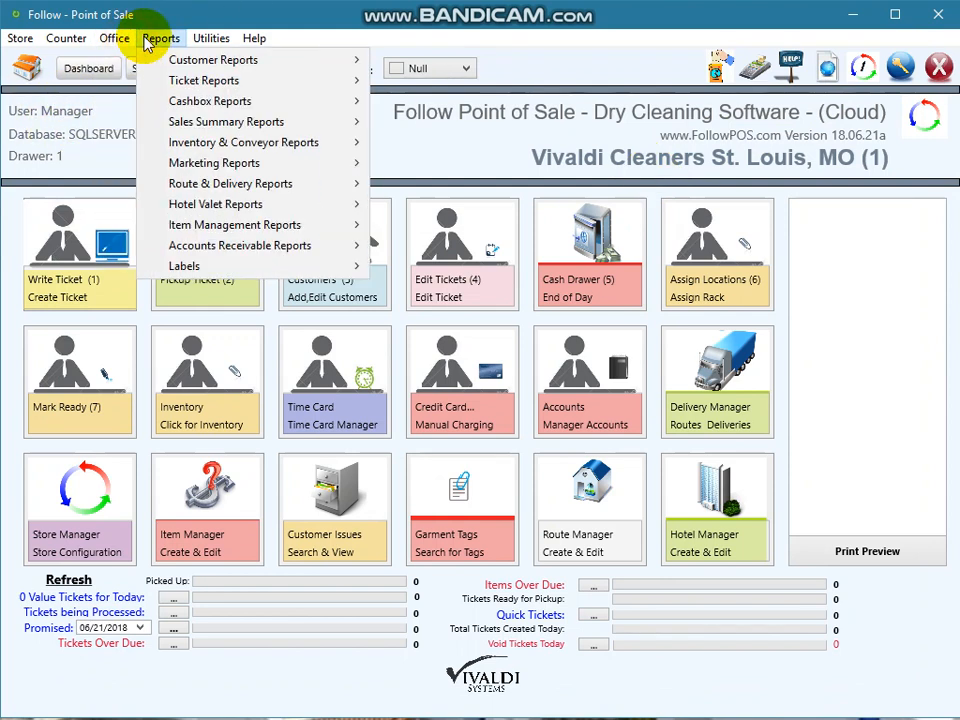
click(500, 157)
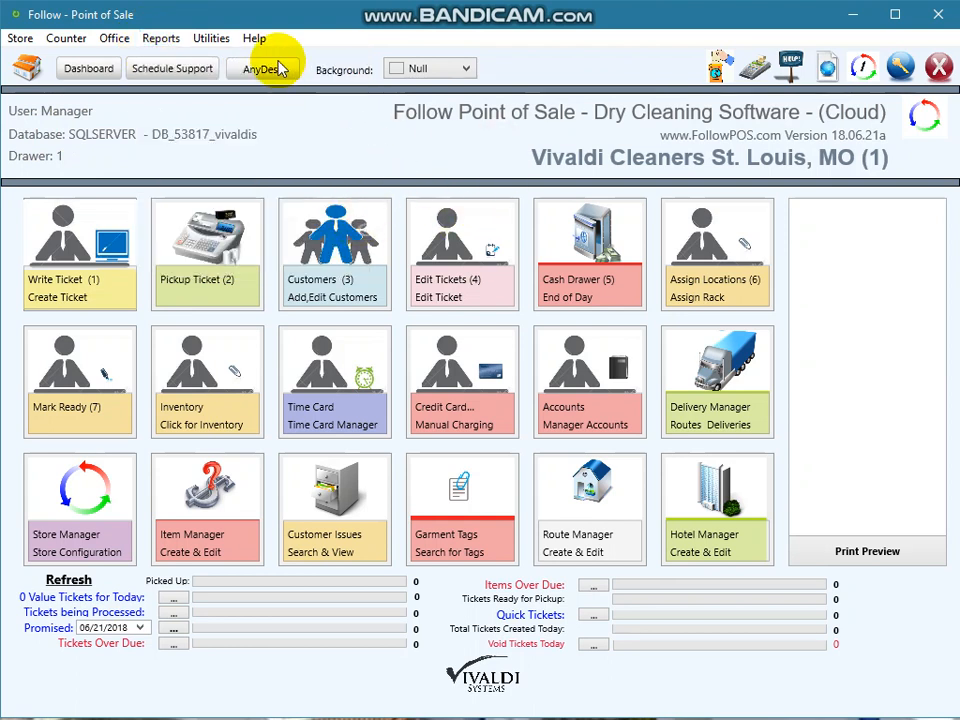
click(598, 268)
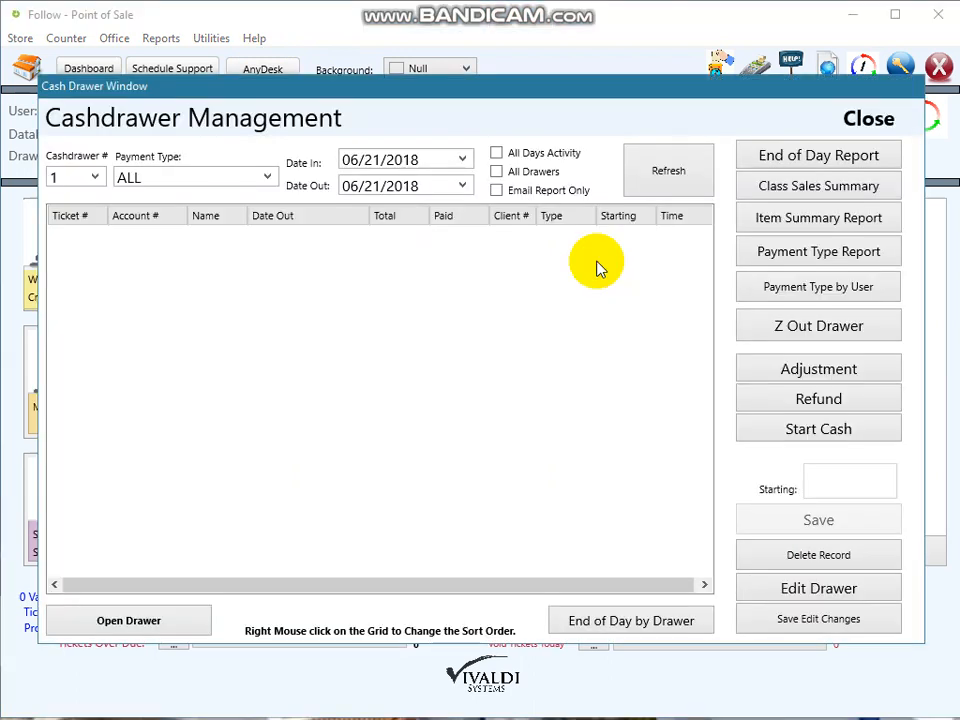
click(866, 119)
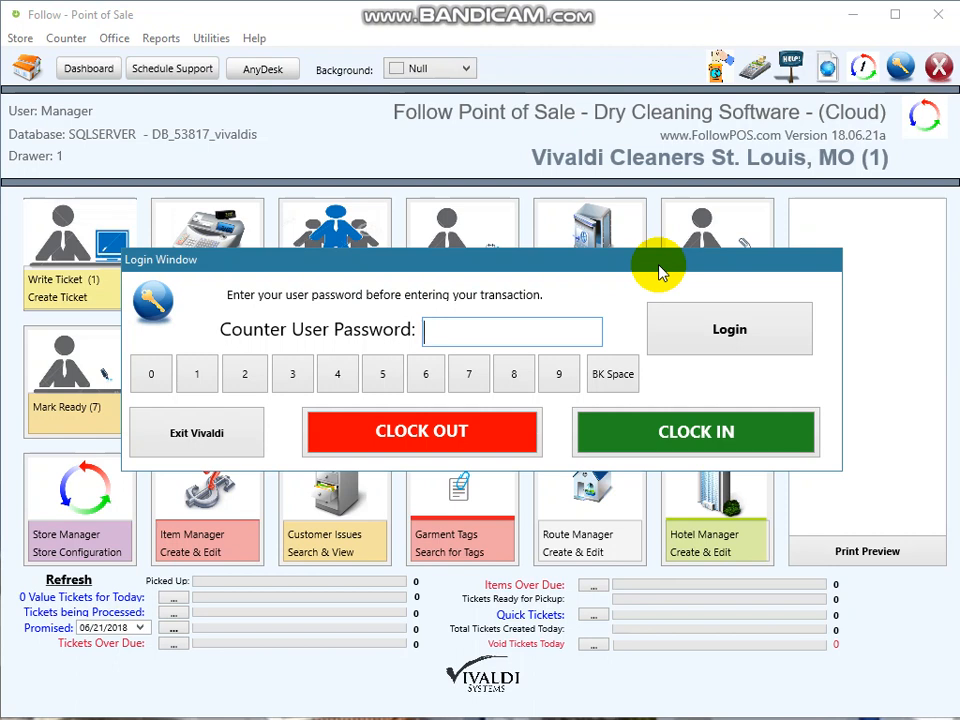
- Sign in with the counter user's PIN, open and cancel Pickup Ticket, then sign back in as Manager
text(1234)
key(Return)
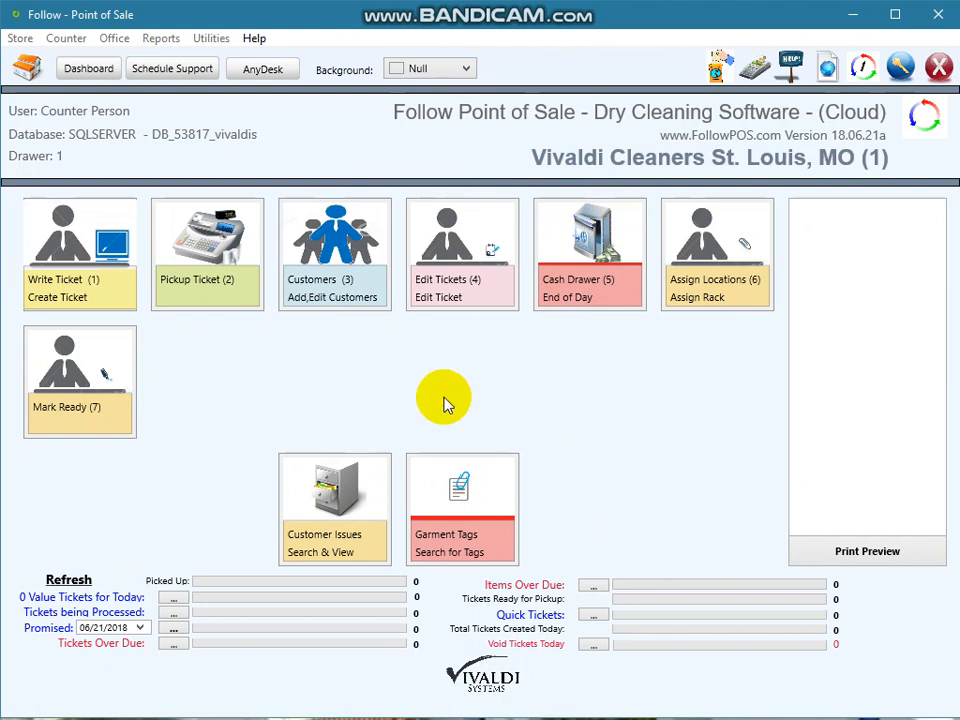
click(195, 279)
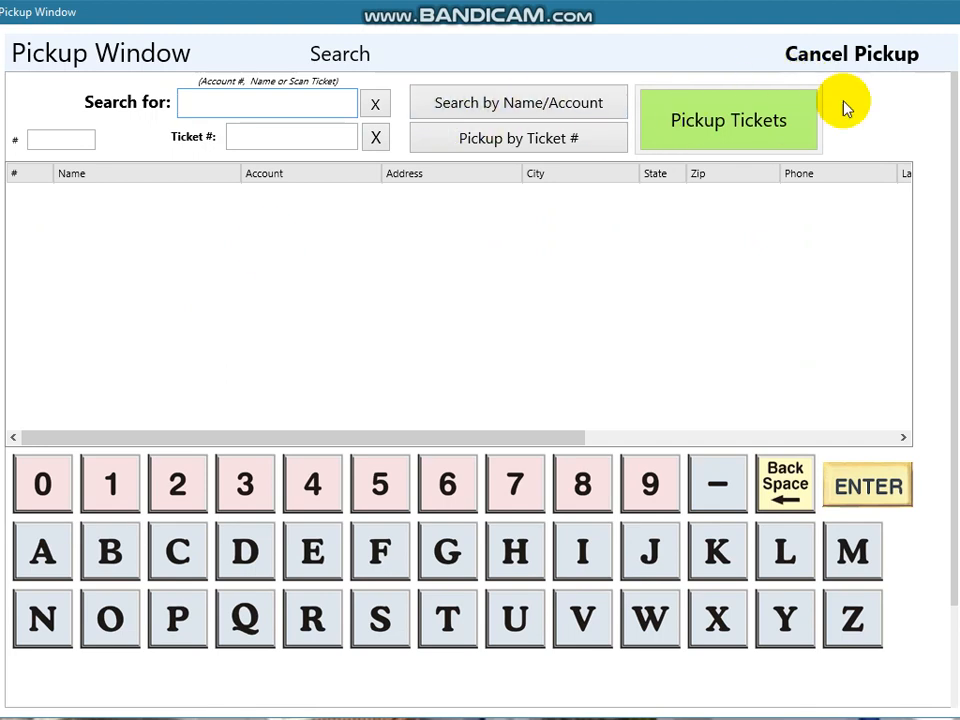
click(853, 56)
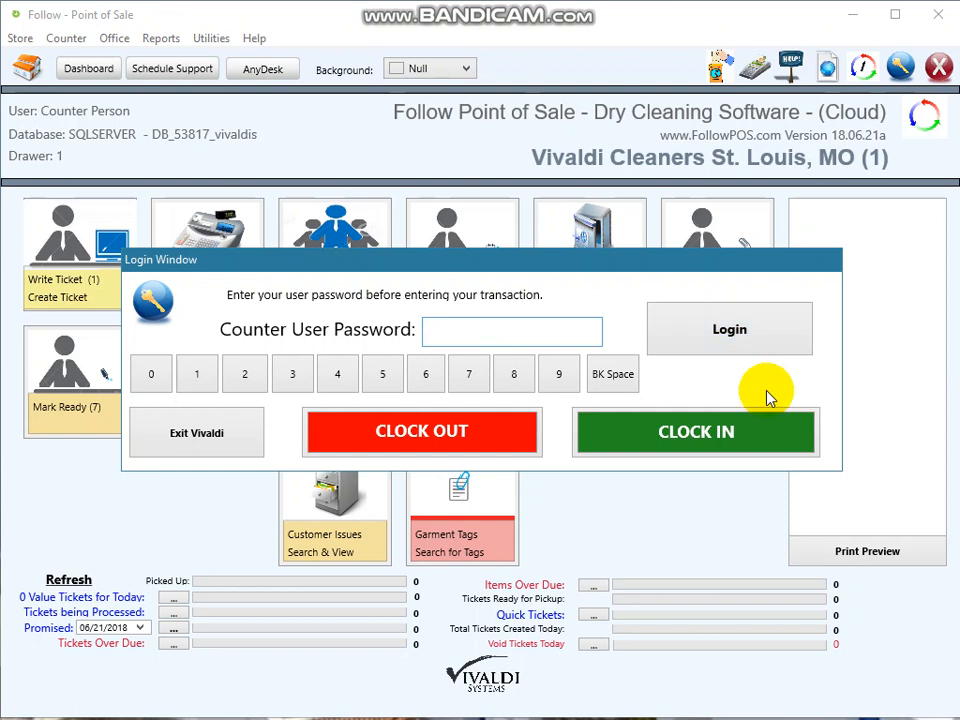
text(****)
key(Return)
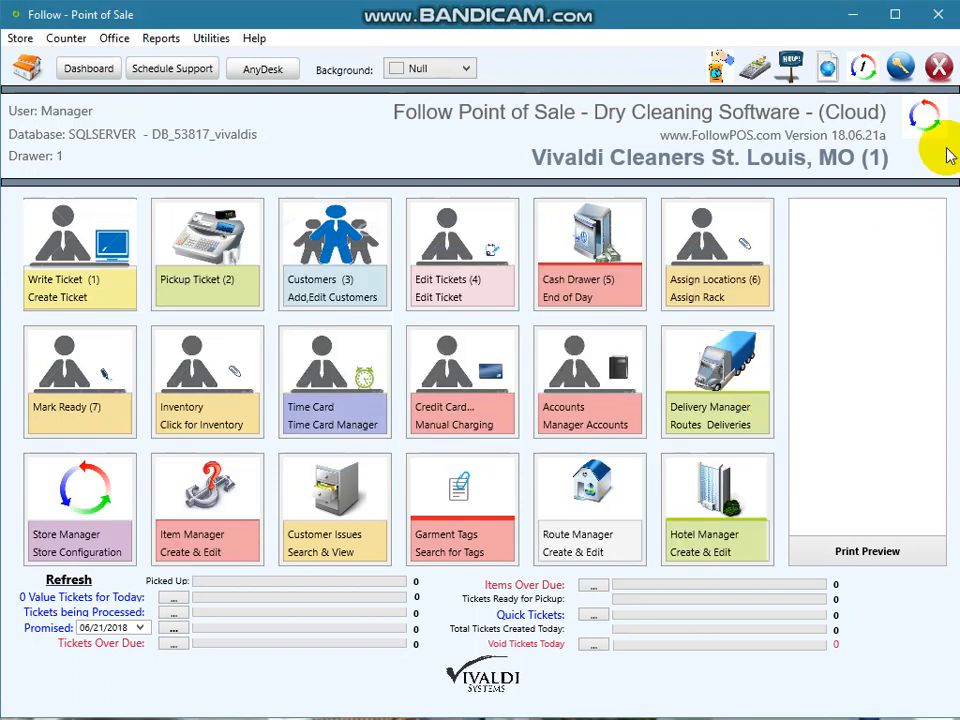
- Log out to the Login Window and exit the program from there
click(905, 73)
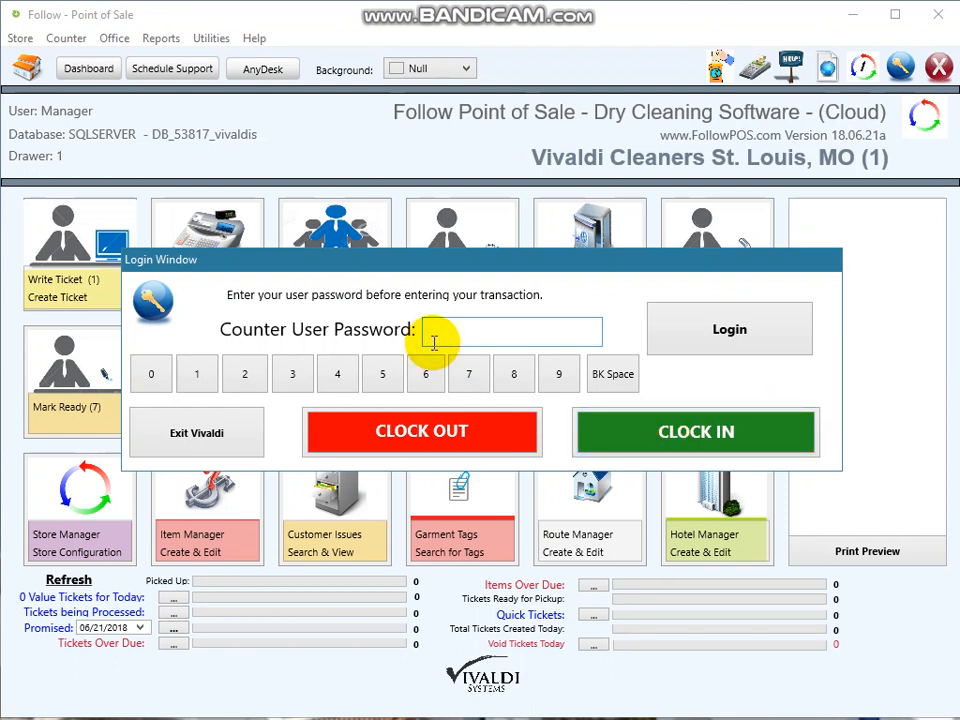
click(200, 437)
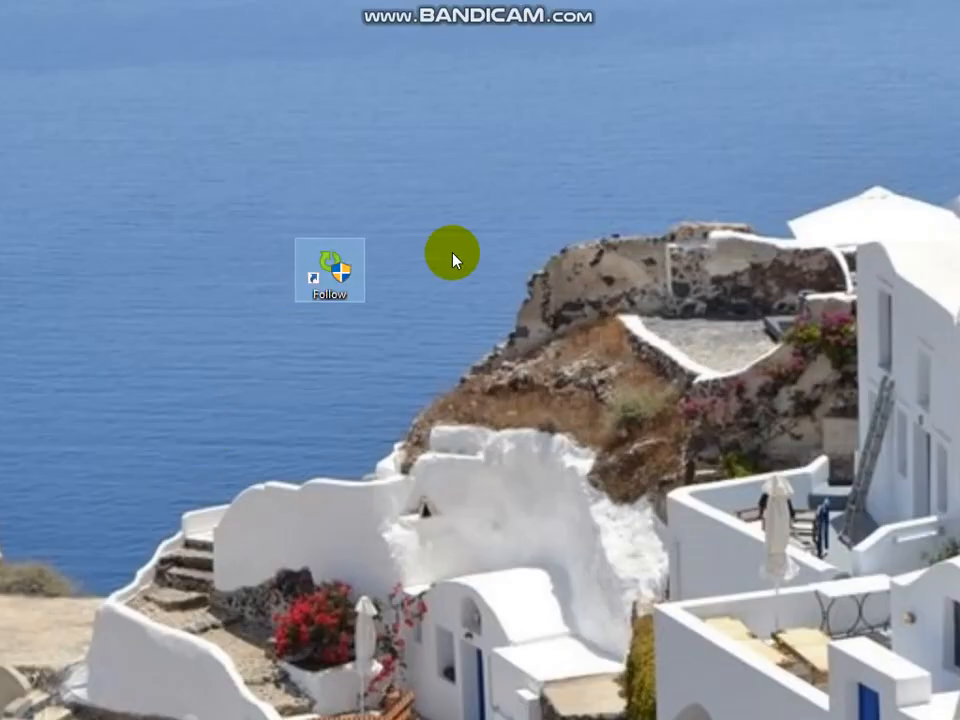
- Relaunch Follow from the desktop icon, approve UAC, and attempt the store account sign-in
double_click(338, 274)
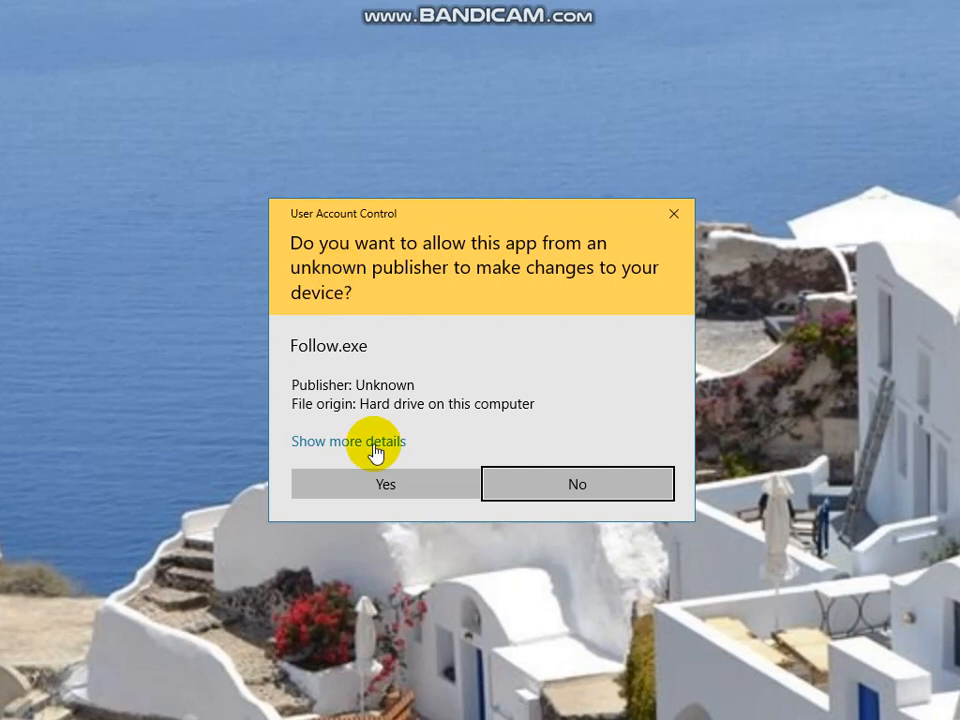
click(393, 488)
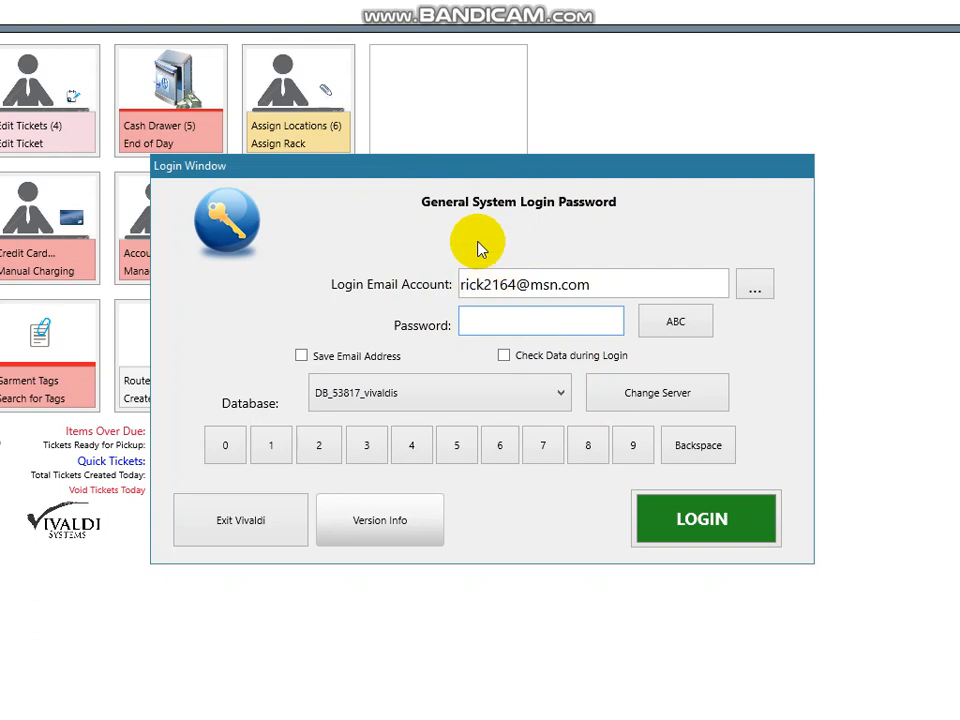
click(538, 320)
text(****)
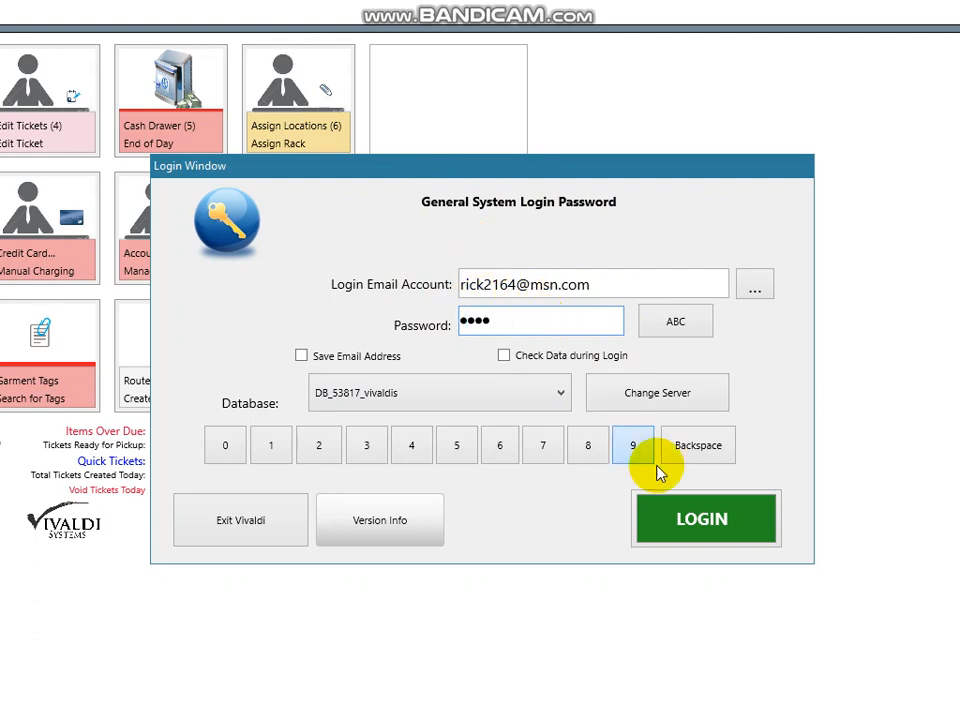
click(705, 517)
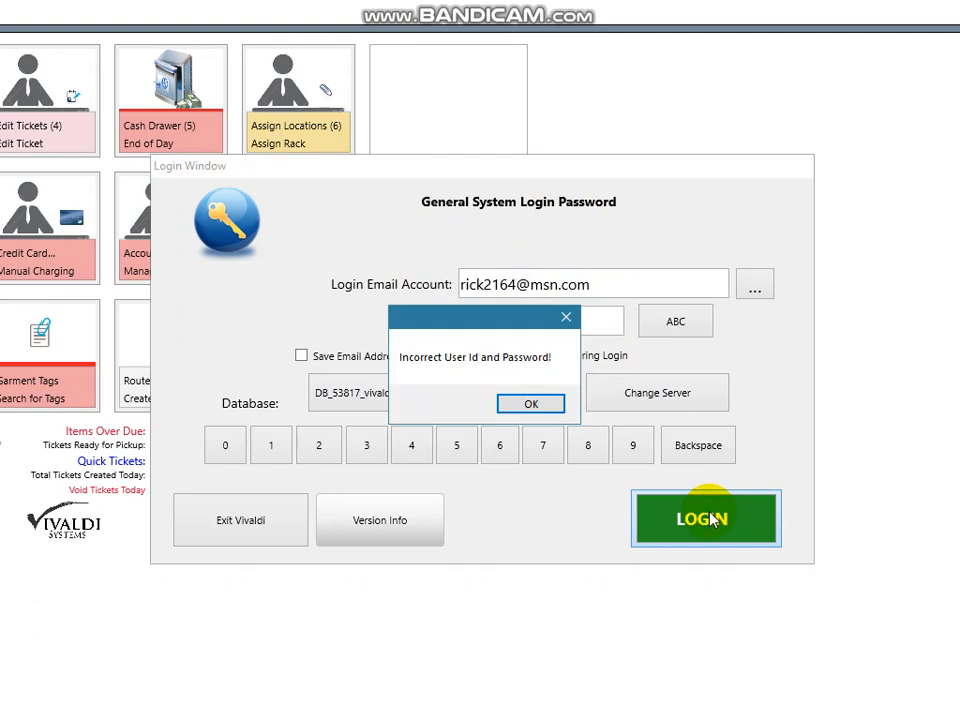
- Dismiss the incorrect-password error, sign in with the corrected password, then enter the counter user's password
click(531, 403)
text(****)
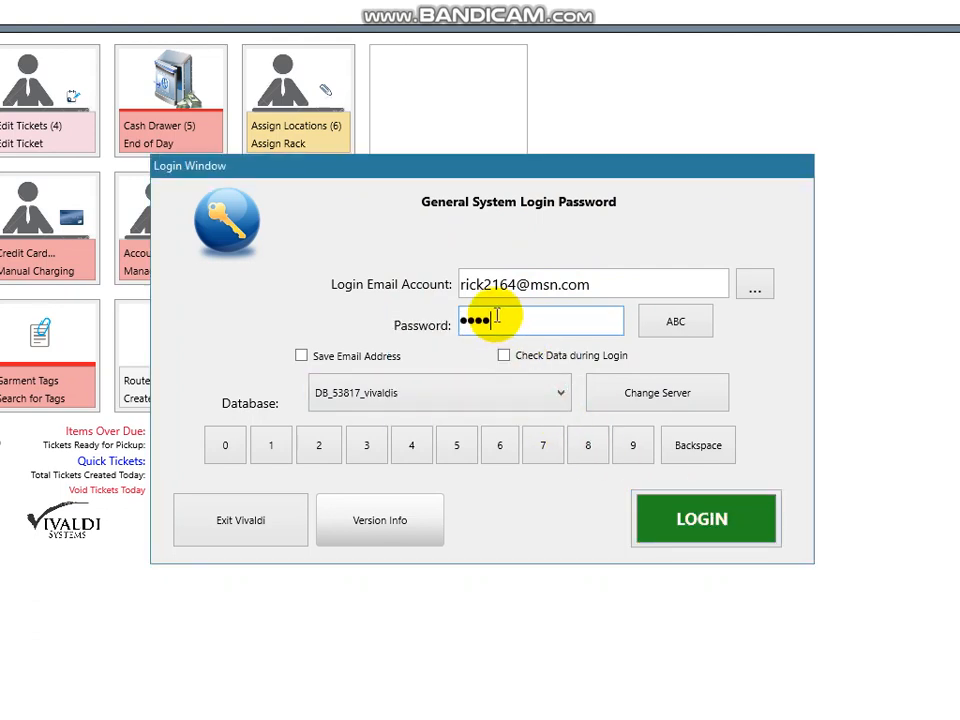
key(Return)
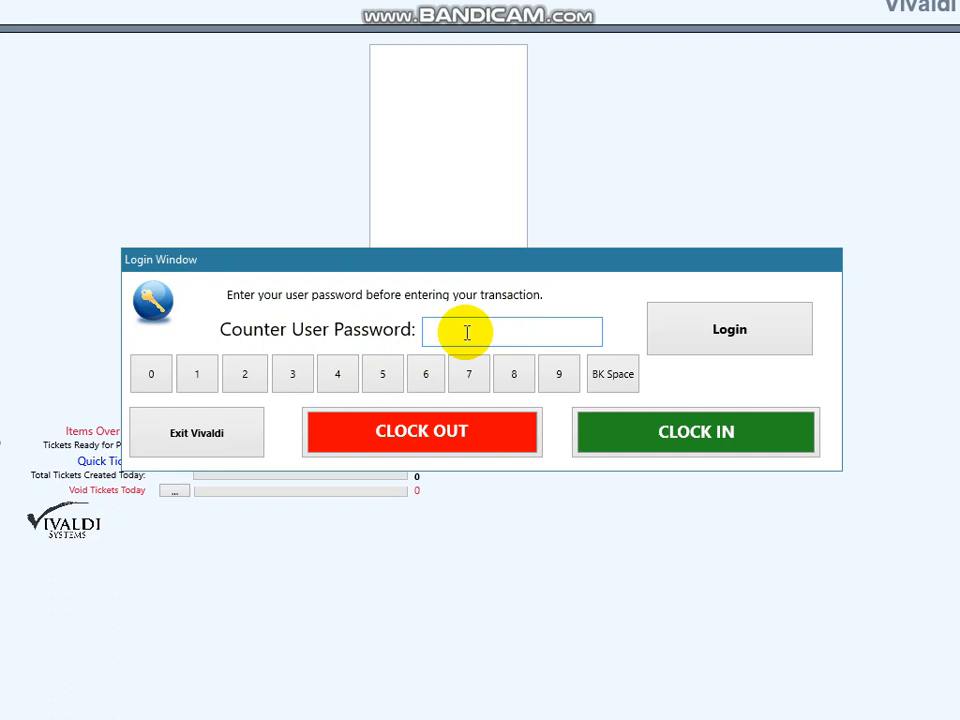
text(••••)
key(Return)
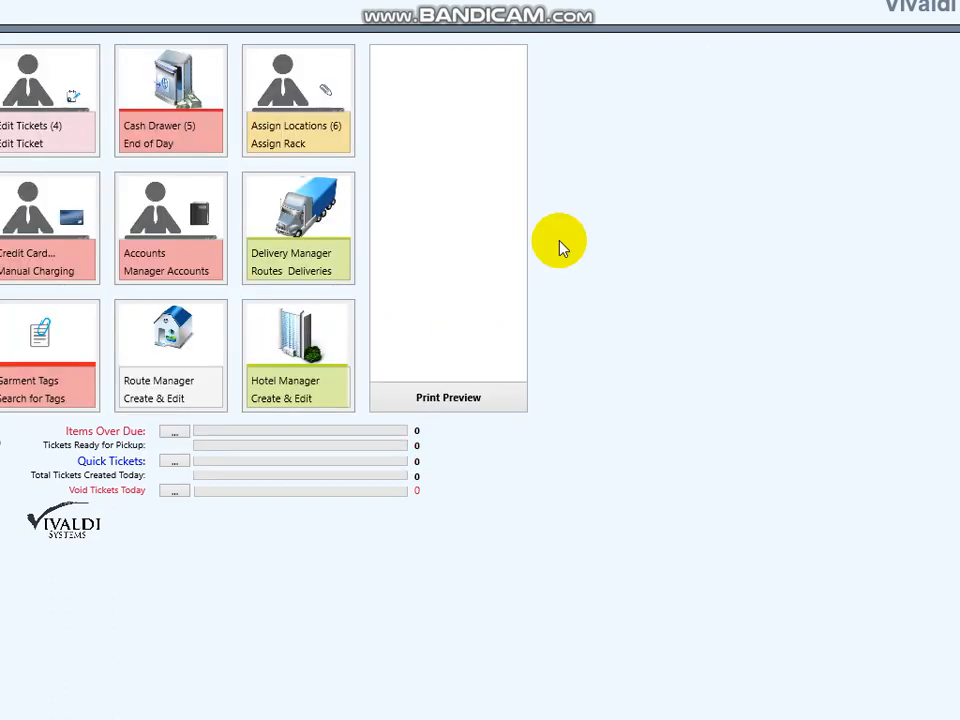